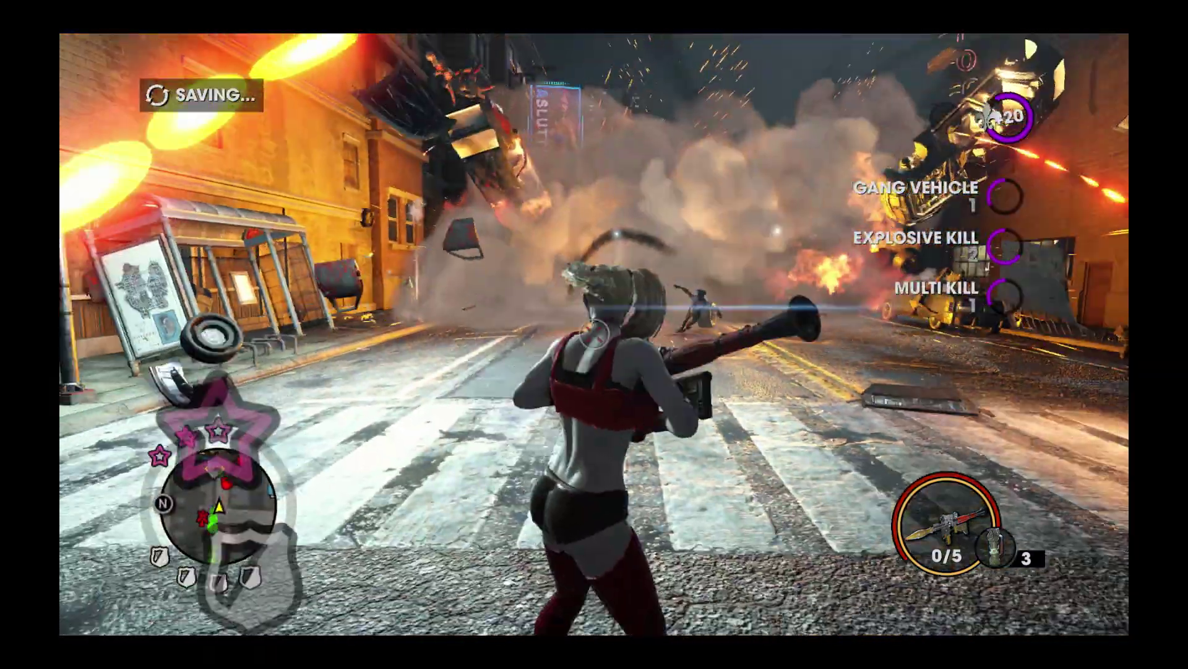
Step: Run across the street and fire the pistol at the police van and truck
right_click(594, 335)
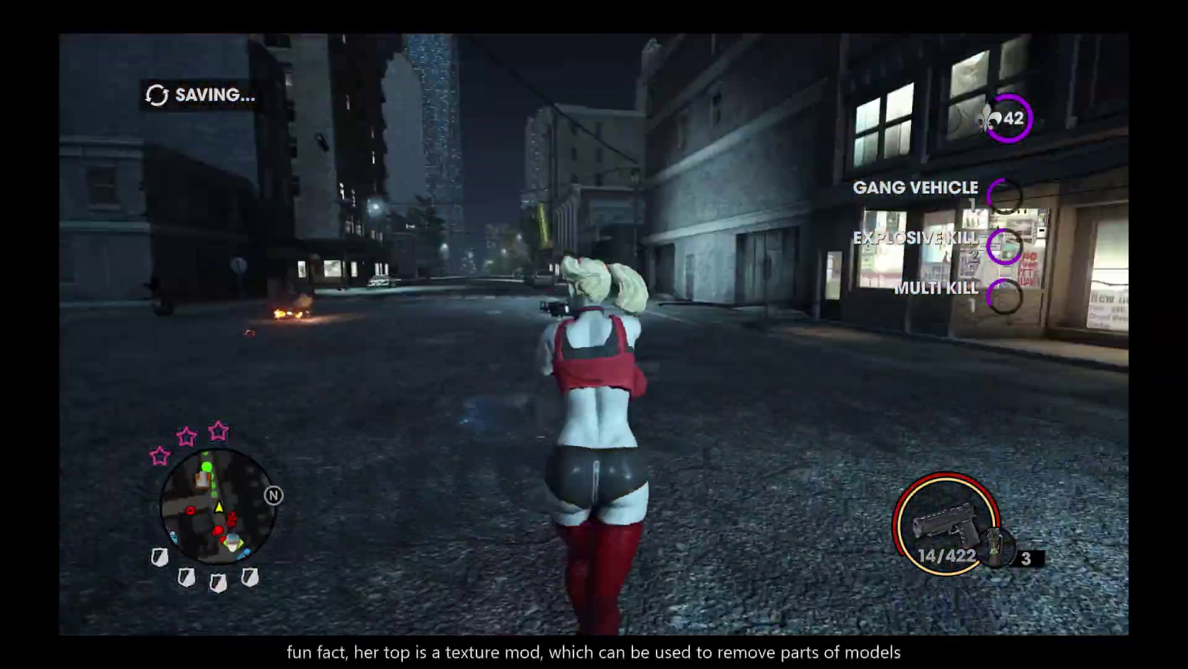
key("w")
key("a")
key("shift+s")
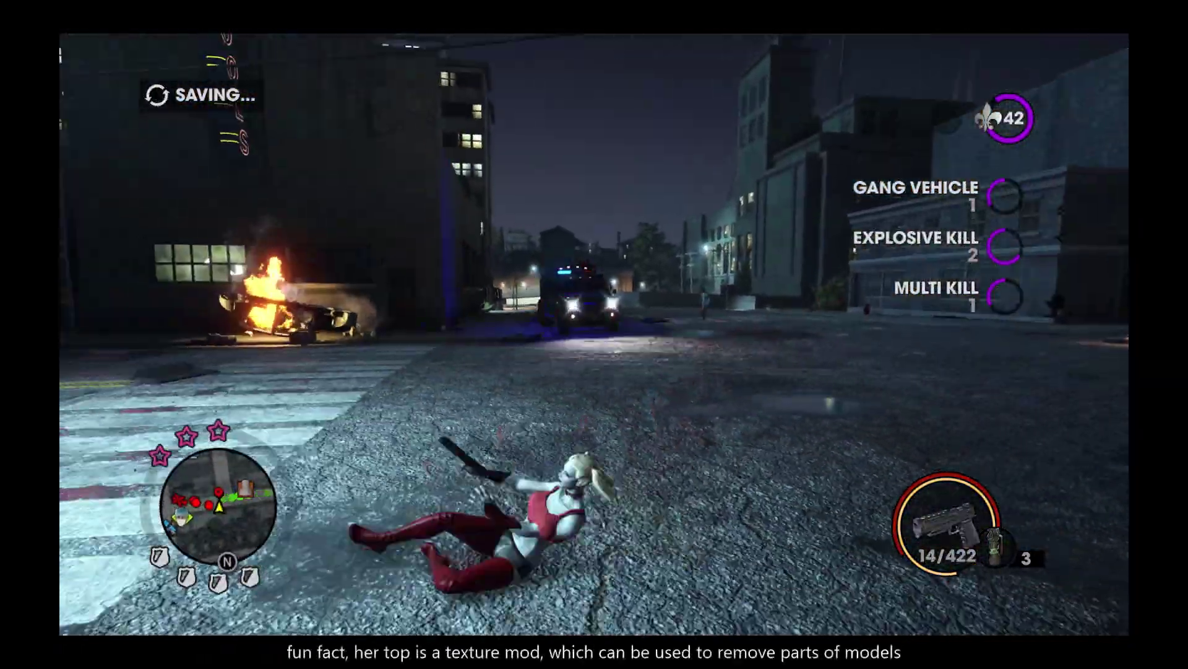
right_click(594, 334)
left_click(594, 335)
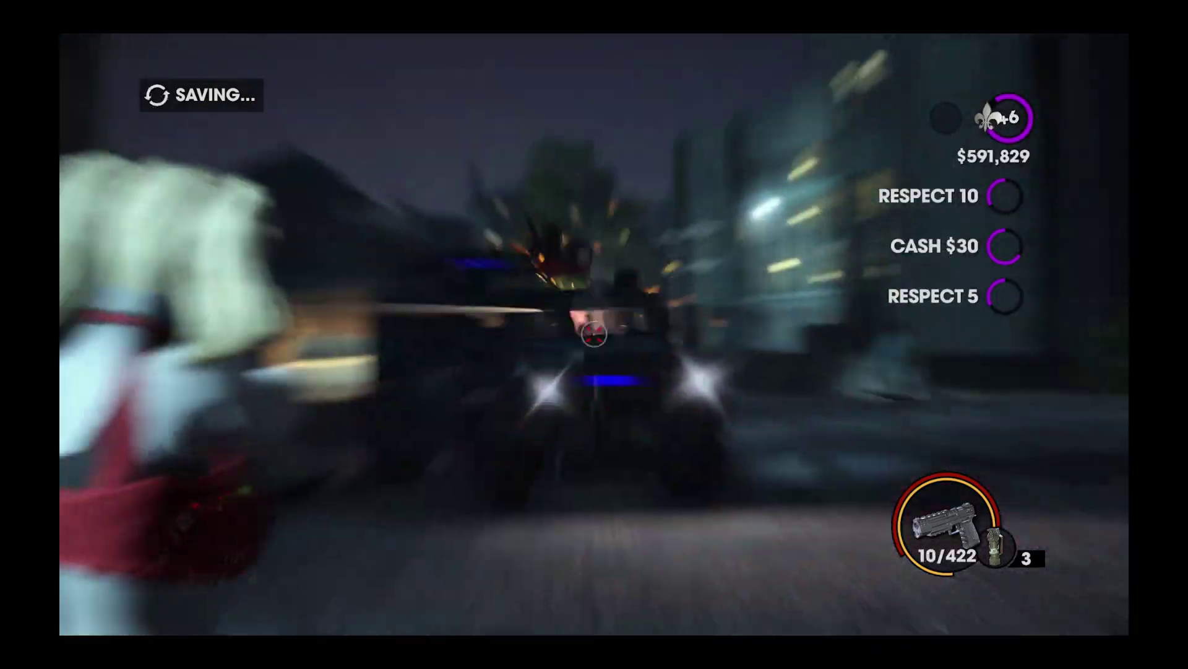
left_click(594, 333)
left_click(594, 334)
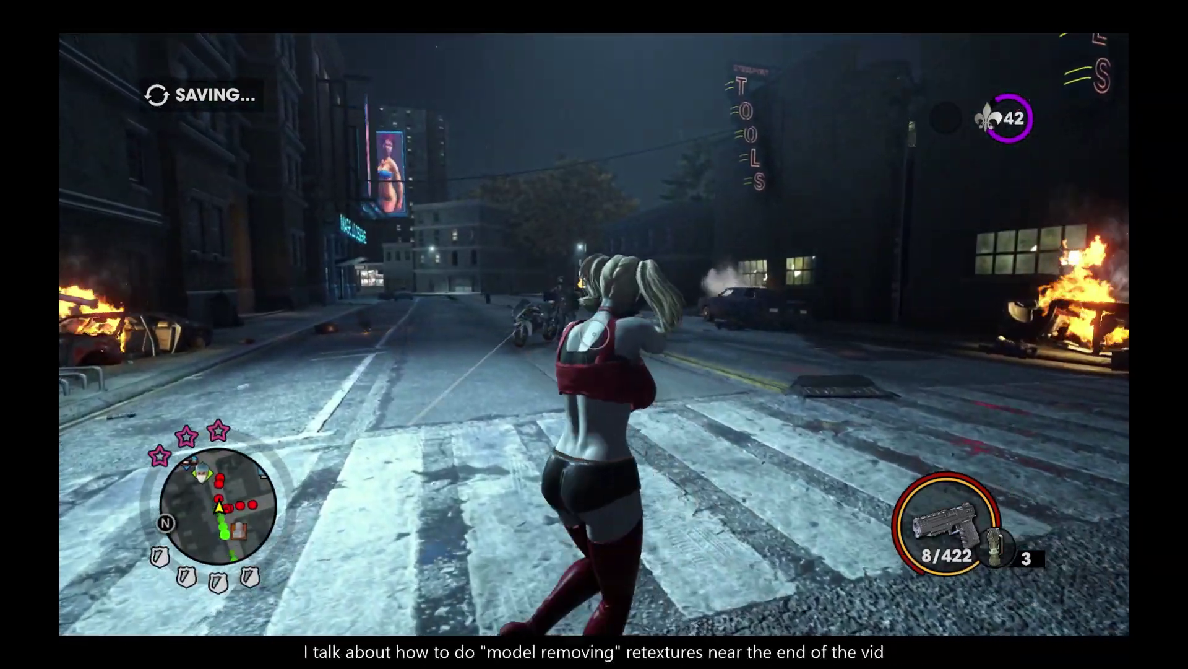
Step: Sprint to the parked motorcycle, mount it and ride past the red car
key("shift+w")
key("e")
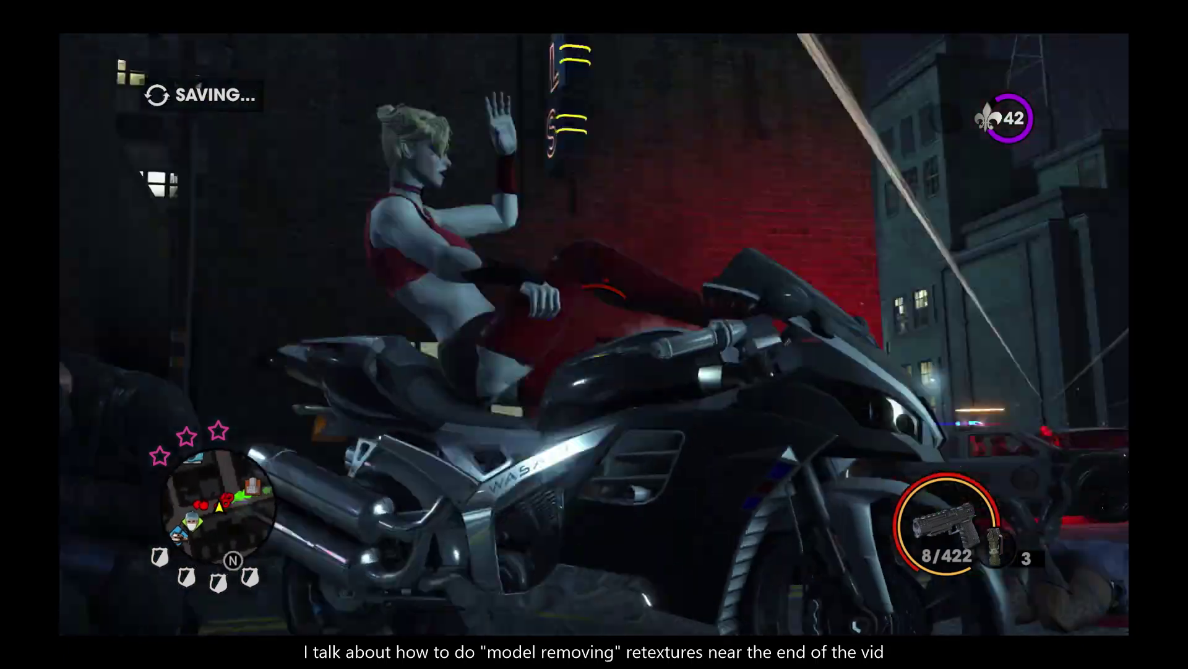
key("w")
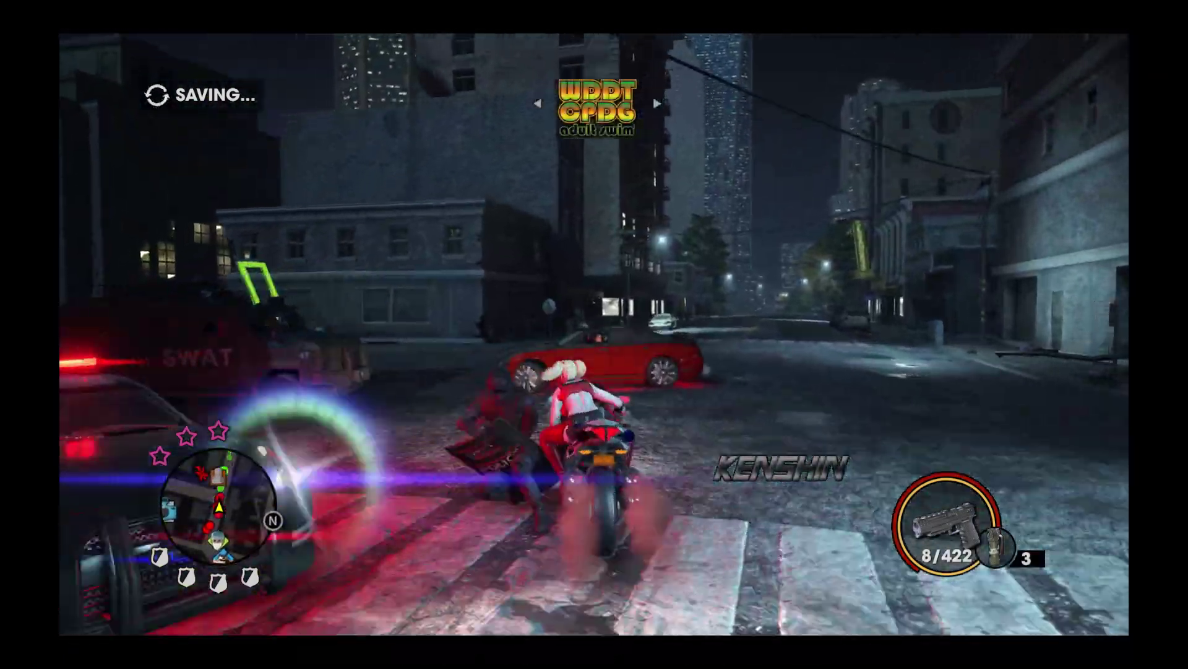
key("w")
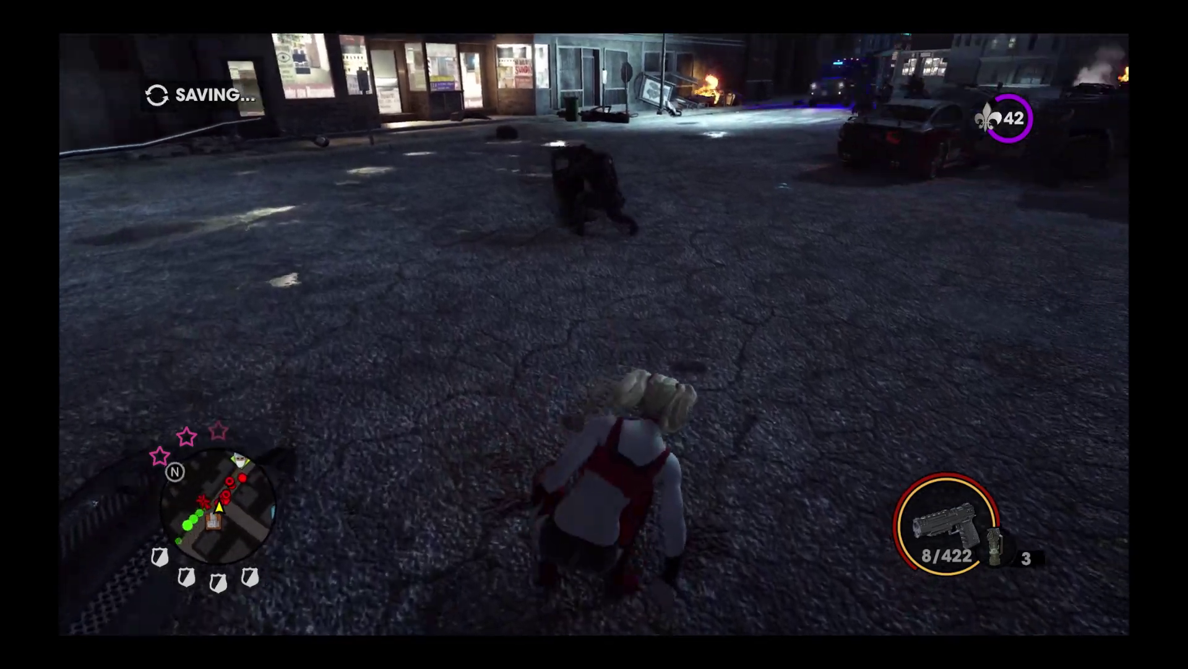
Step: Throw a flashbang, switch to the Annihilator rocket launcher and fire at the SWAT officers
key("g")
key("Tab")
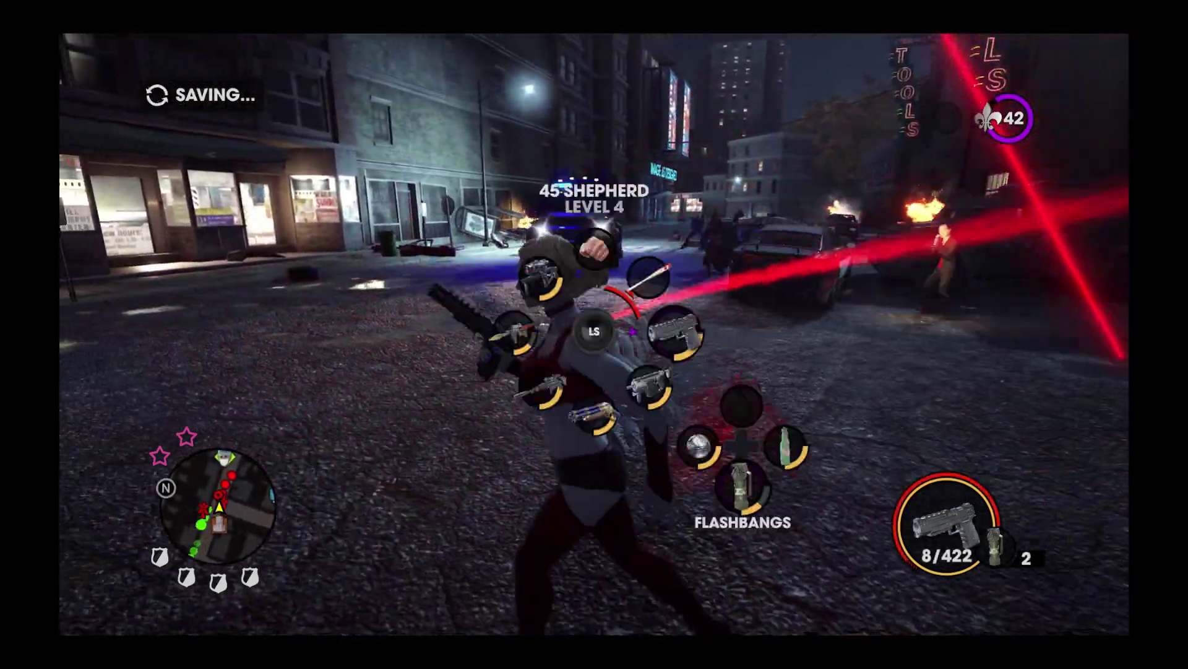
key("Left")
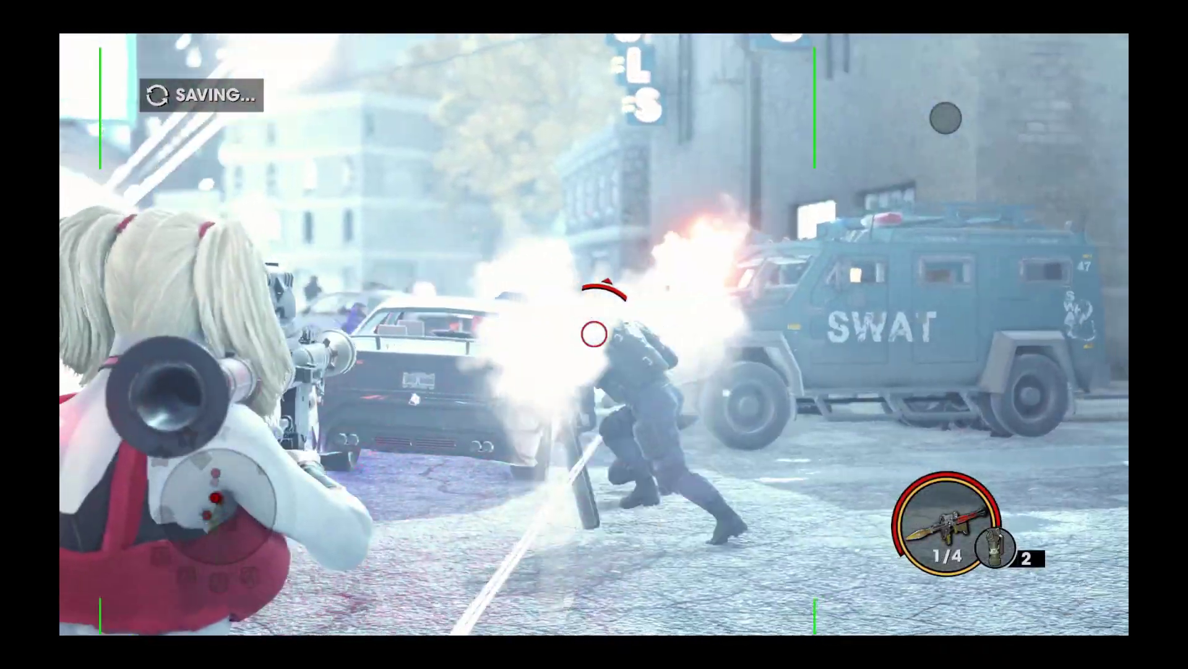
left_click(594, 334)
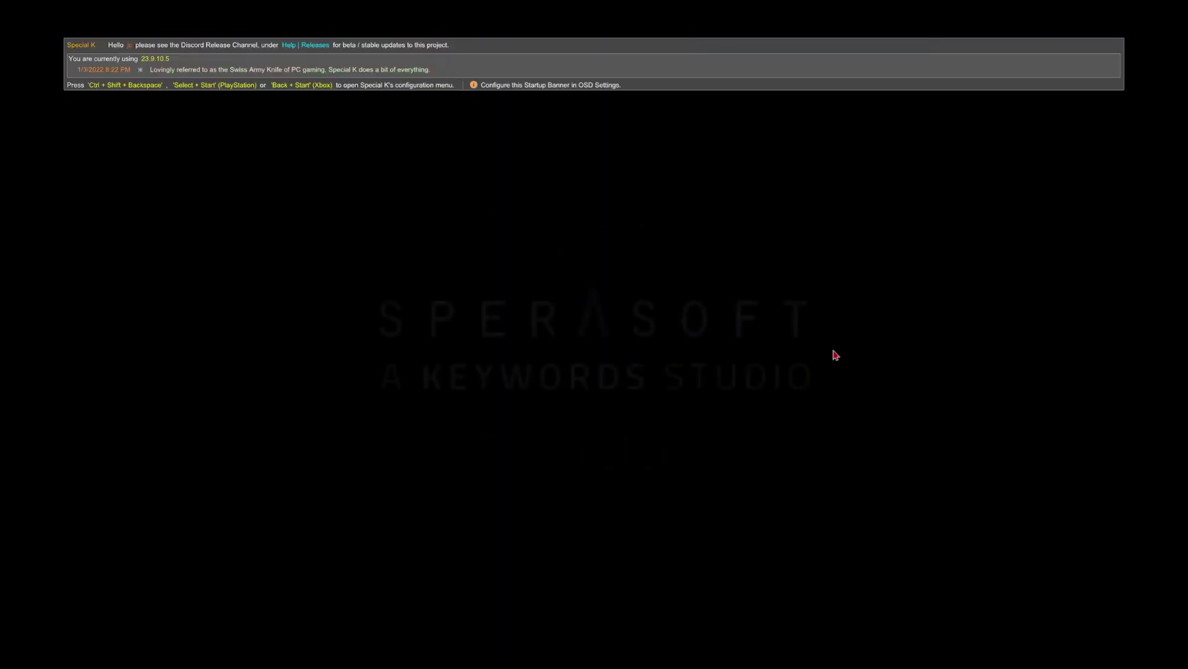
Step: Open the Special K control panel and drag the Texture Management maximum cache size to 8192 MiB
key("ctrl+shift+BackSpace")
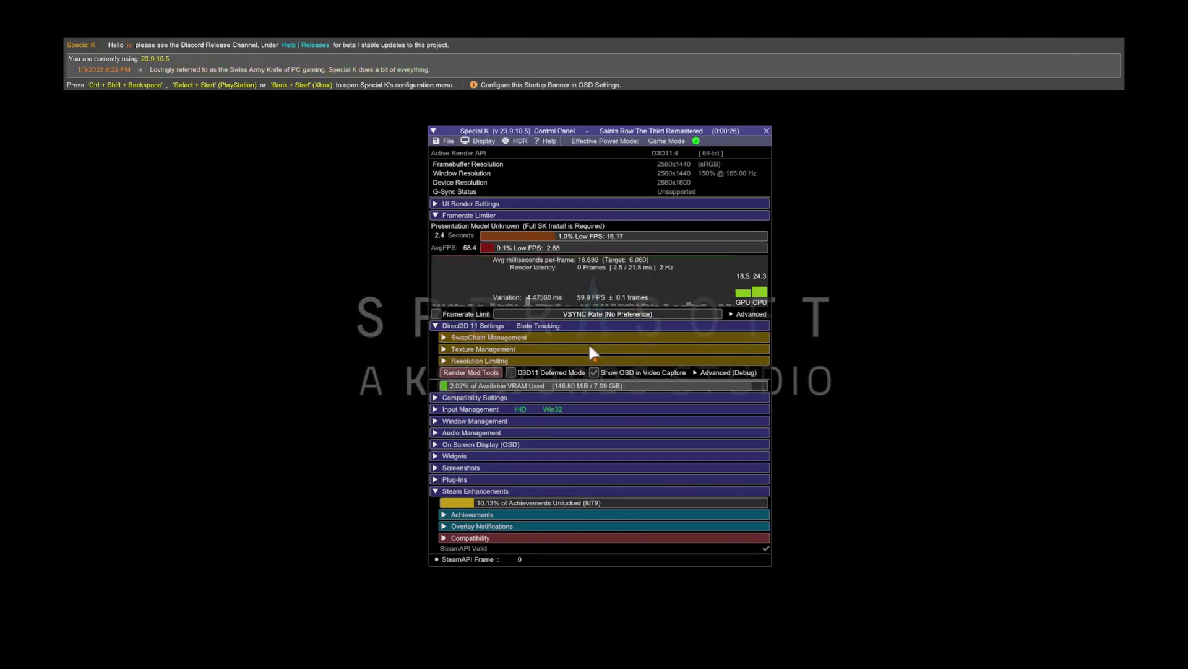
left_click(588, 340)
left_click(588, 341)
left_click(590, 349)
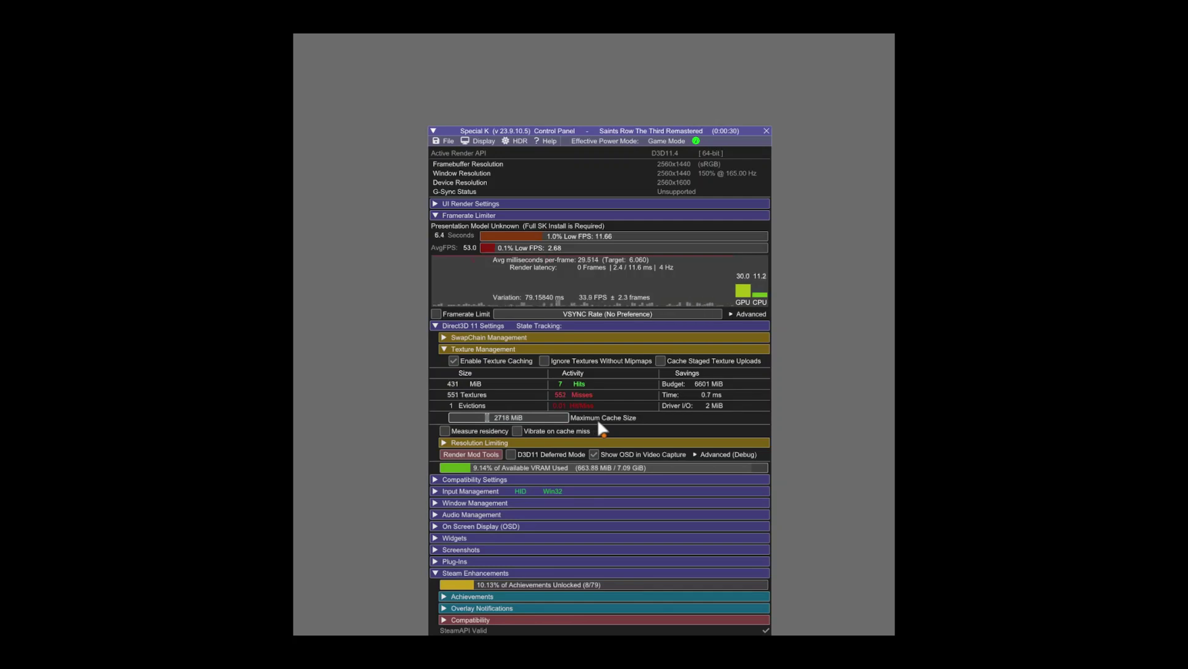
left_click_drag(554, 413, 608, 413)
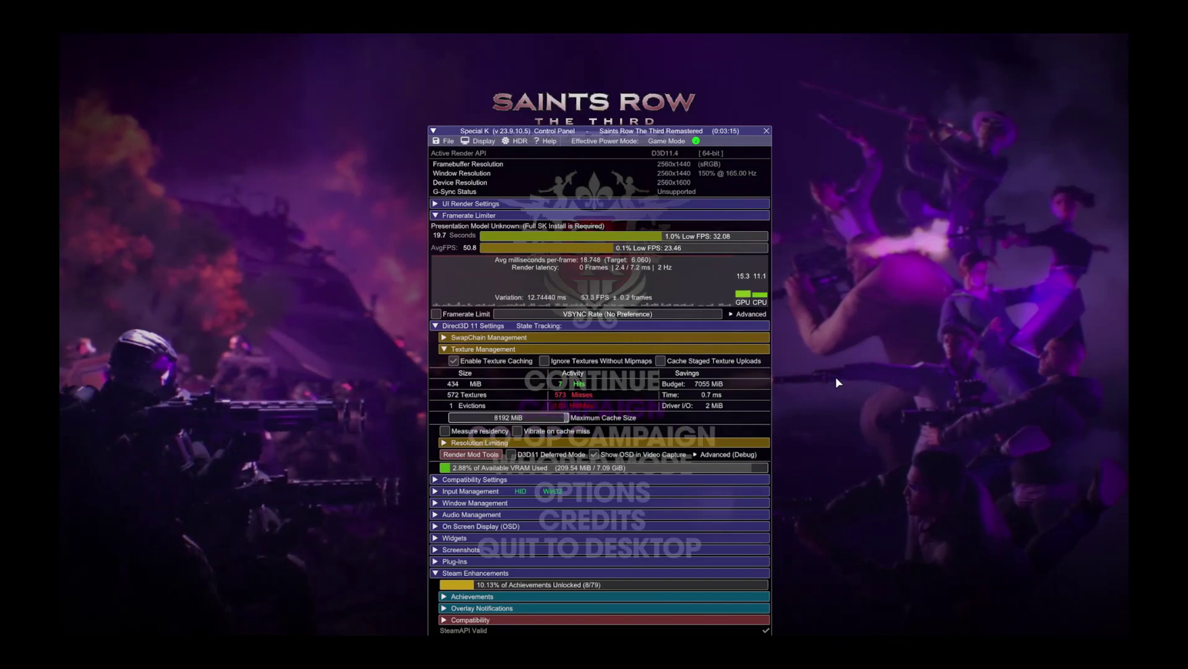
Step: Load the saved game via Campaign > Load Game, equip the pistol, and open Render Mod Tools
key("Return")
key("Down")
key("Return")
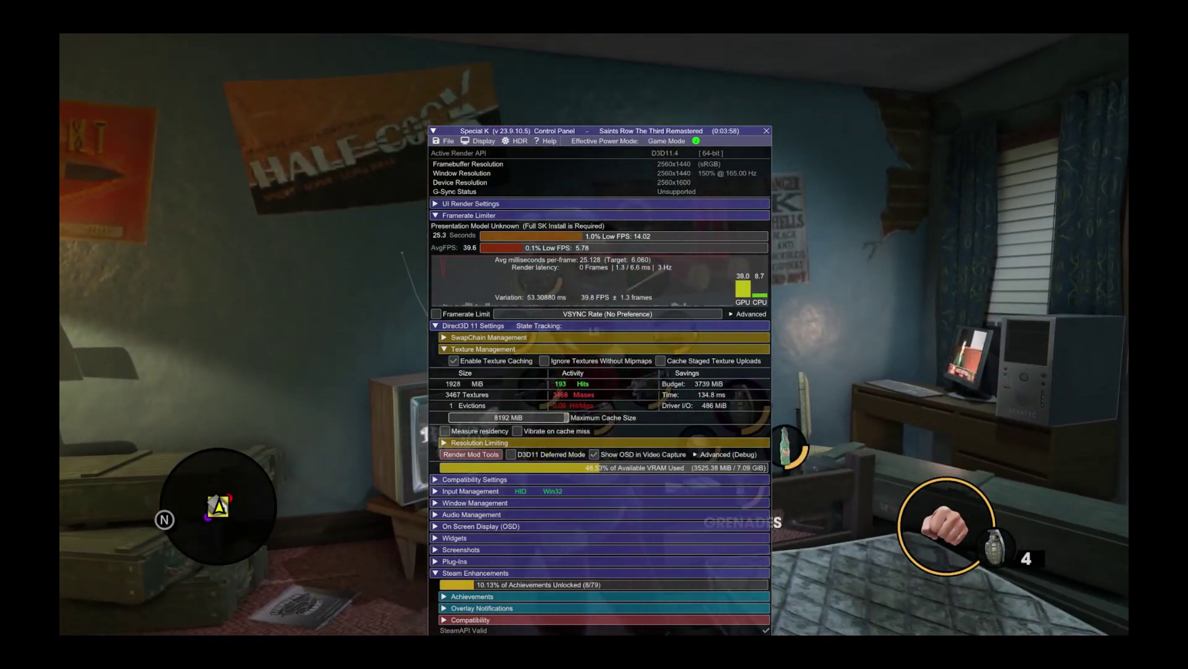
key("2")
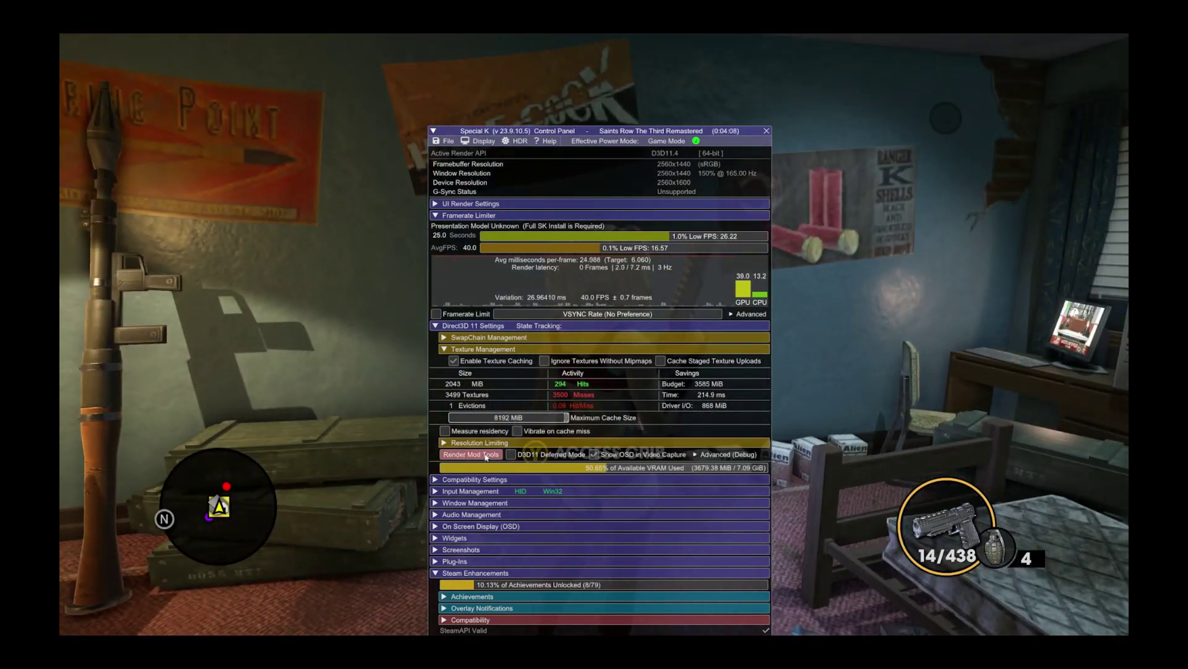
left_click(487, 455)
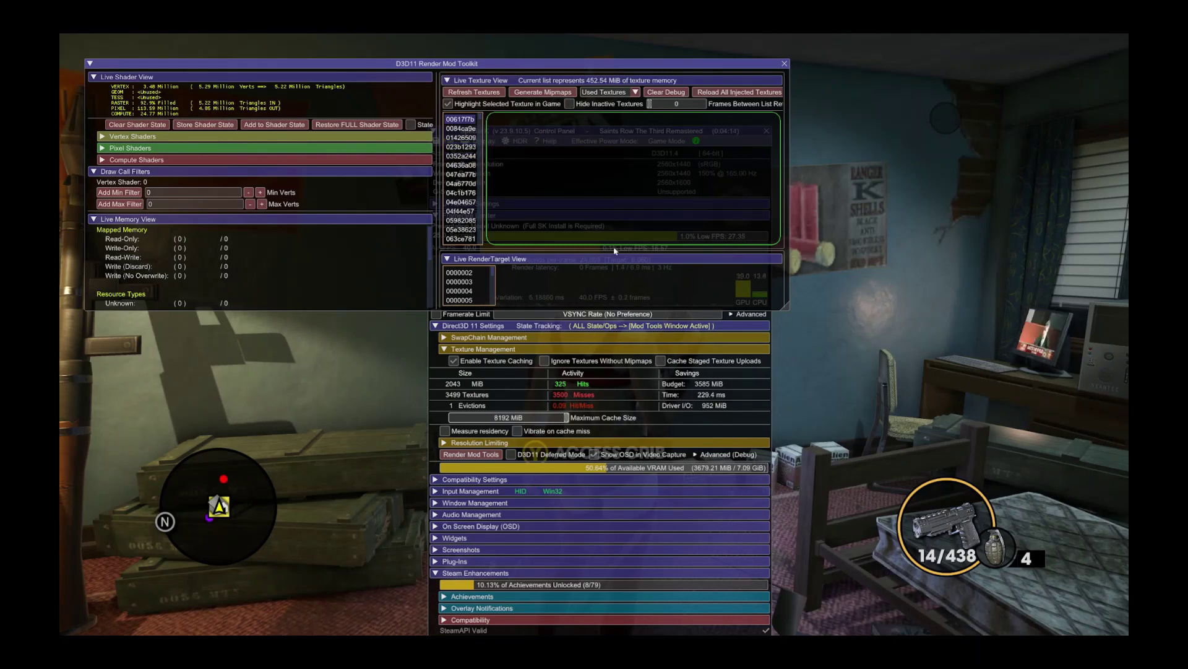
Step: Auto-fit the toolkit window and browse the Live Texture View, previewing texture 04636a08
double_click(788, 309)
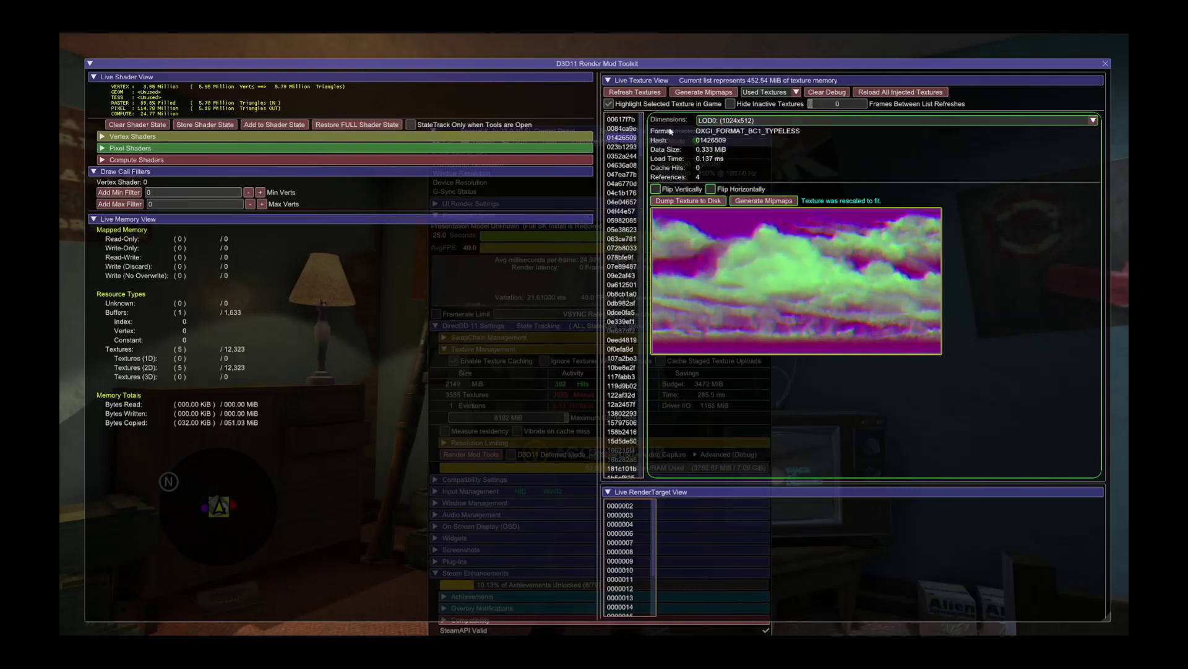
key("bracketright")
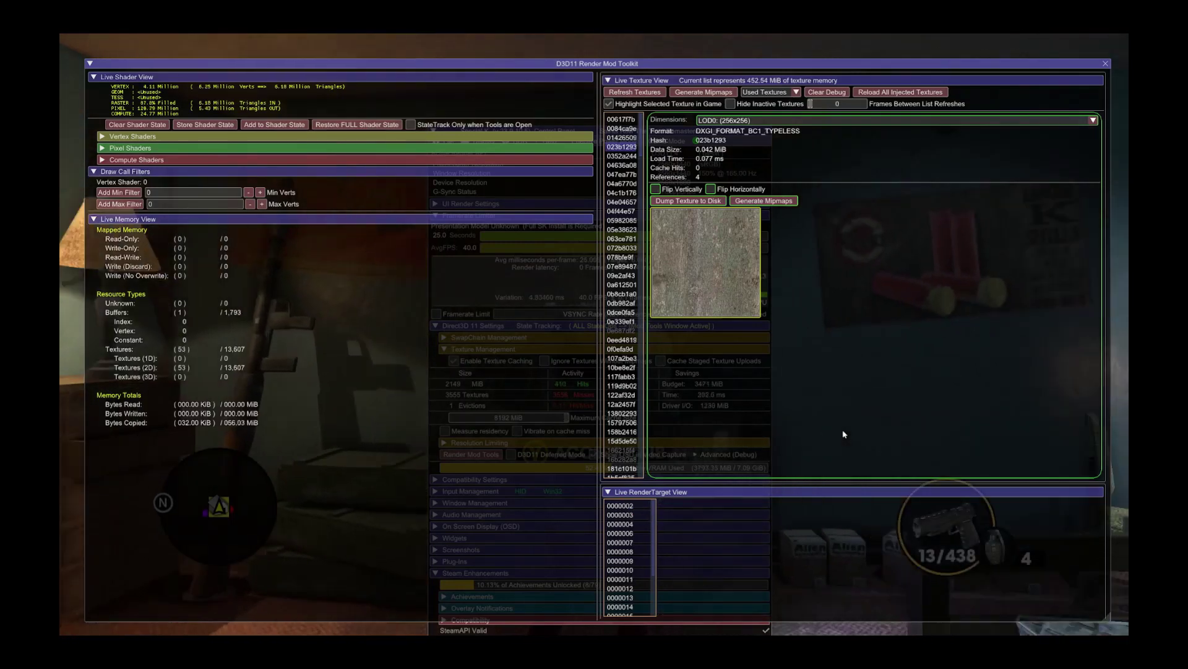
left_click(618, 165)
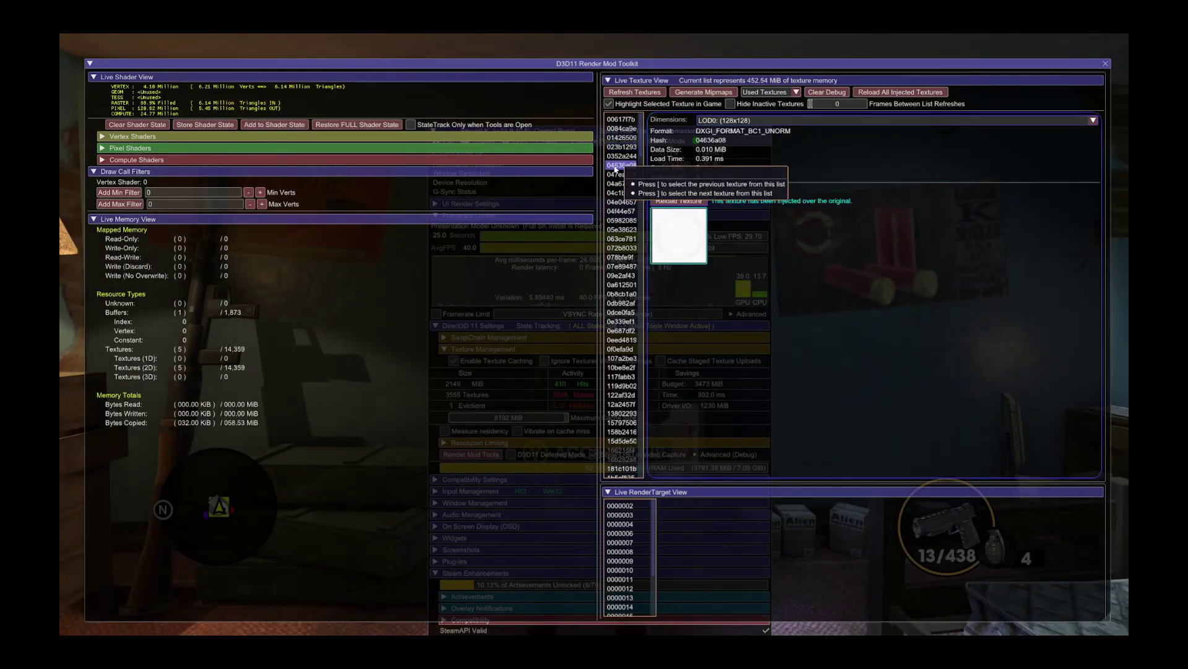
key("bracketright")
left_click(630, 166)
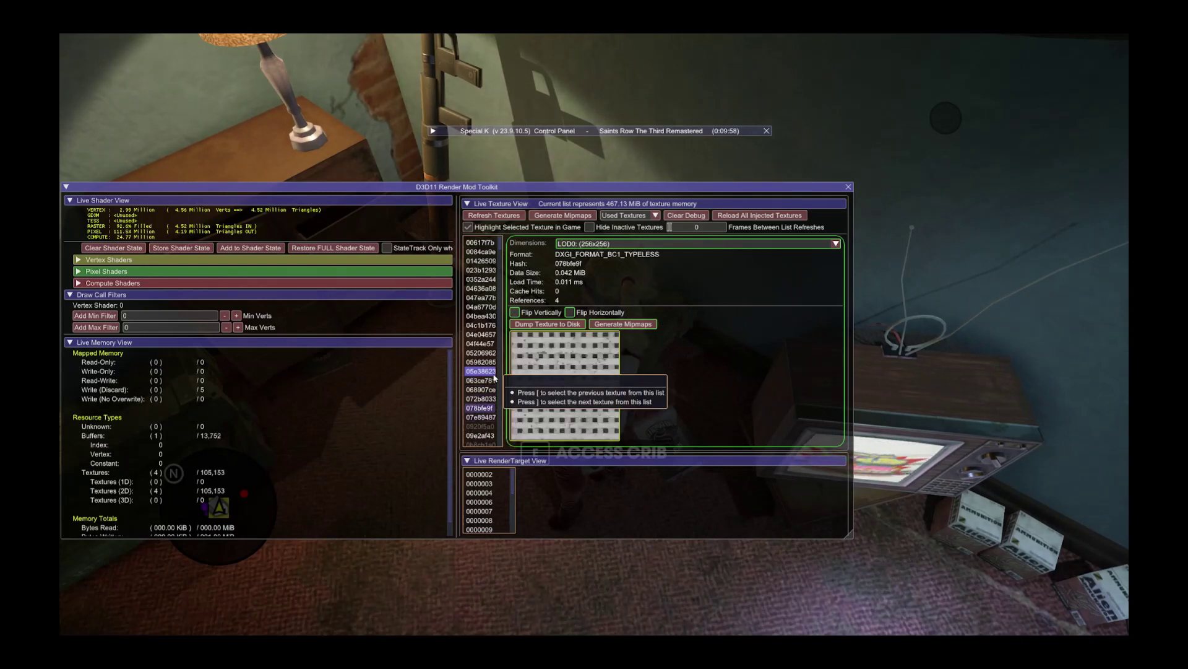
Step: Select the 512x512 floor texture 072b8033 in the Live Texture View and dump it to disk
key("bracketright")
key("bracketright")
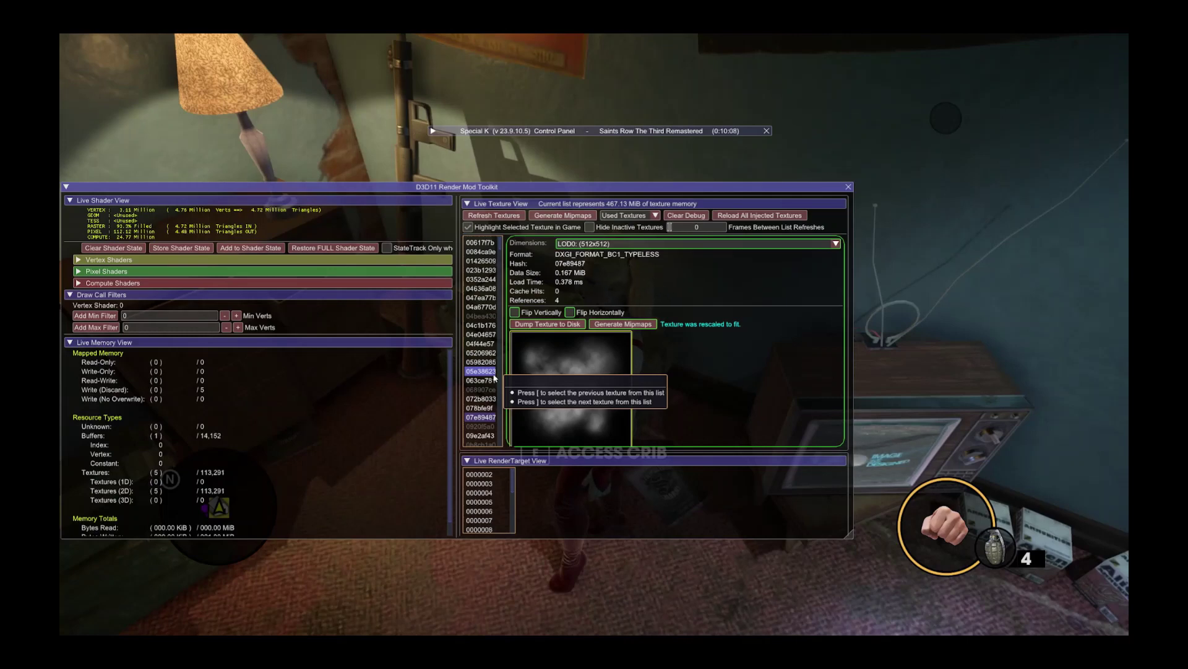
left_click(481, 399)
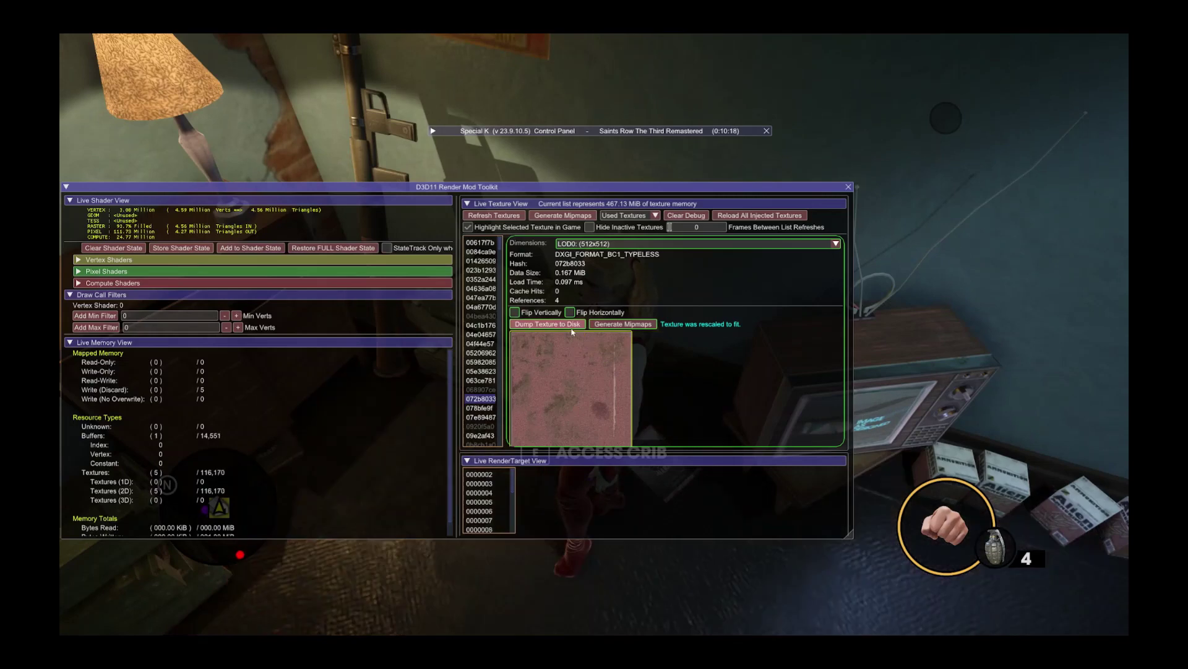
left_click(572, 326)
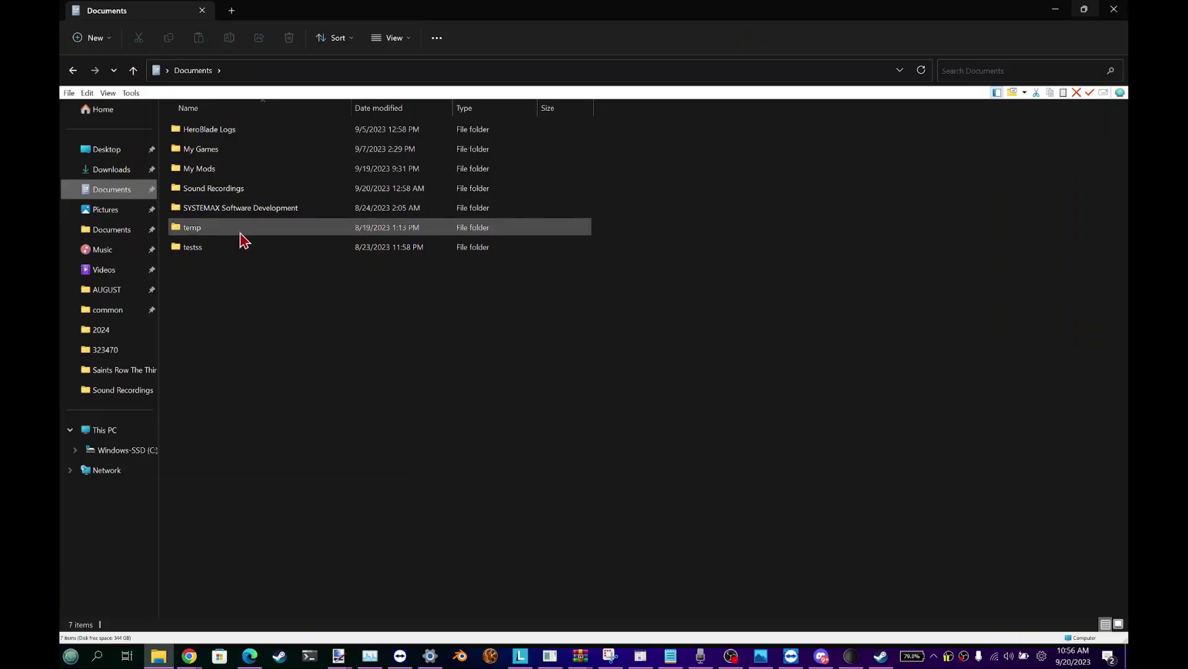
Step: Browse My Mods\Special K\Profiles\Saints Row The Third Remastered\SK_Res\dump\textures\SRTTR.exe
double_click(204, 169)
double_click(195, 130)
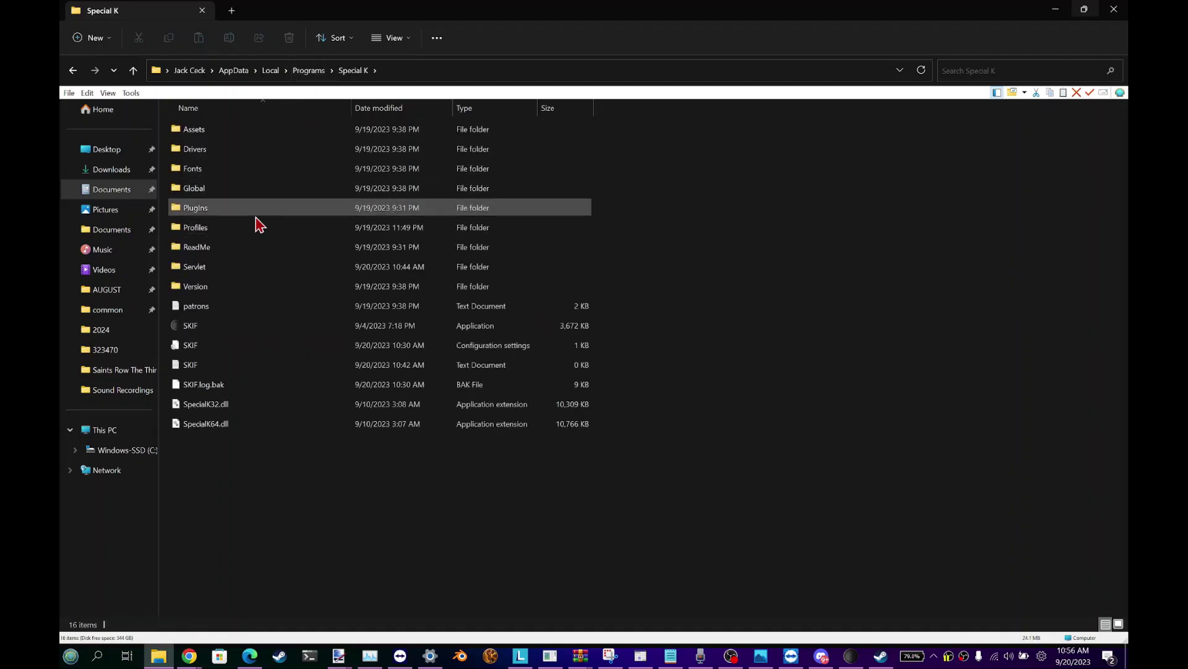
double_click(234, 228)
left_click(216, 151)
double_click(216, 150)
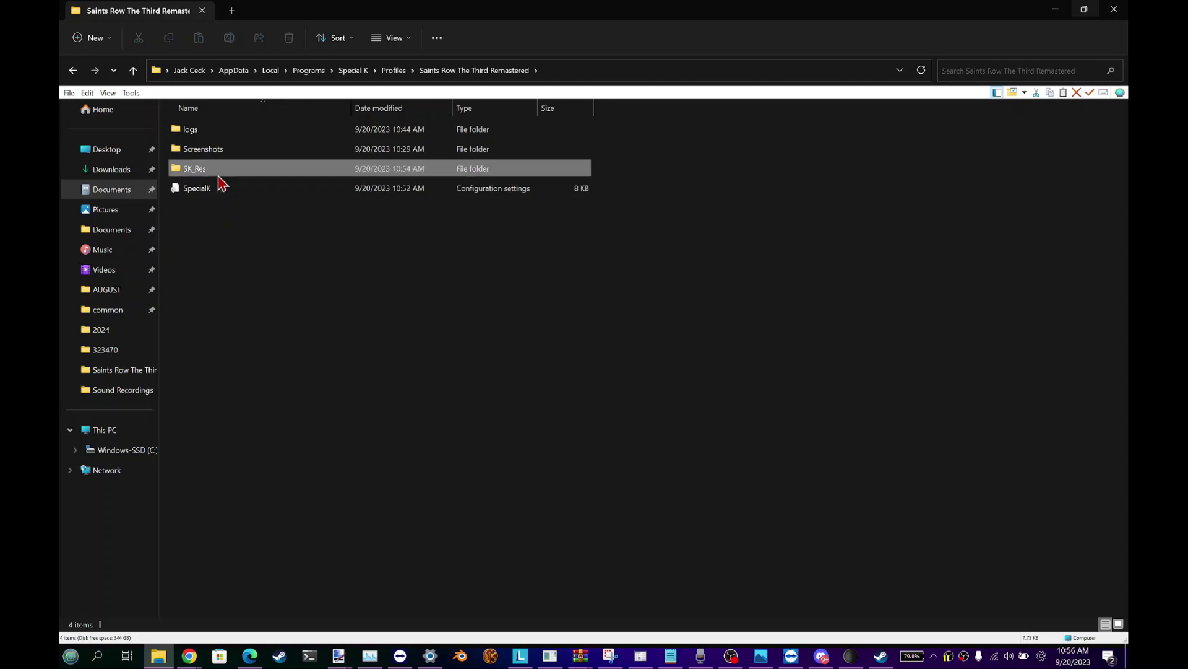
double_click(219, 180)
double_click(214, 151)
double_click(206, 131)
double_click(214, 131)
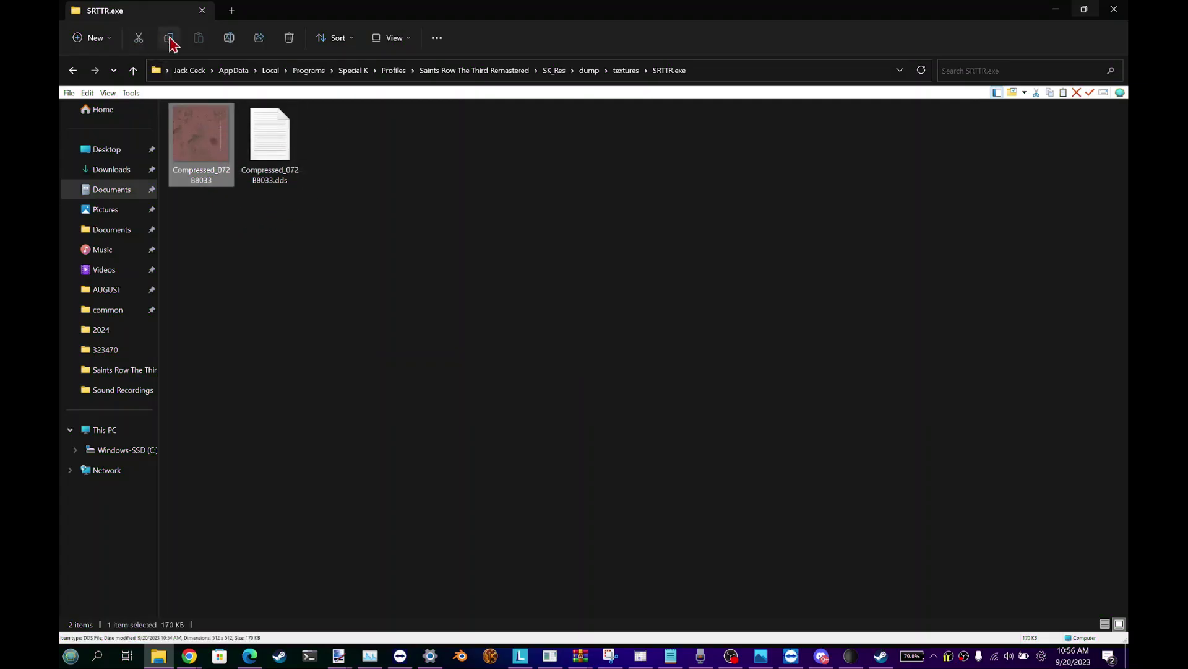
Step: Paste the dumped texture file into the parent textures folder
left_click(633, 72)
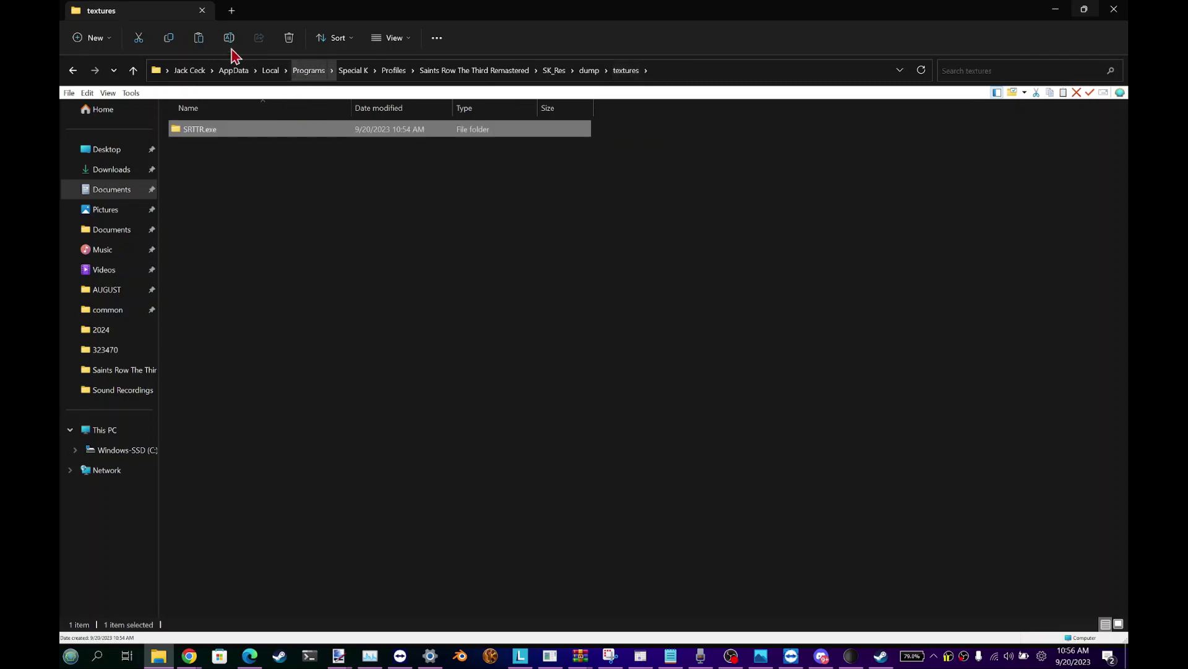
left_click(199, 38)
right_click(231, 159)
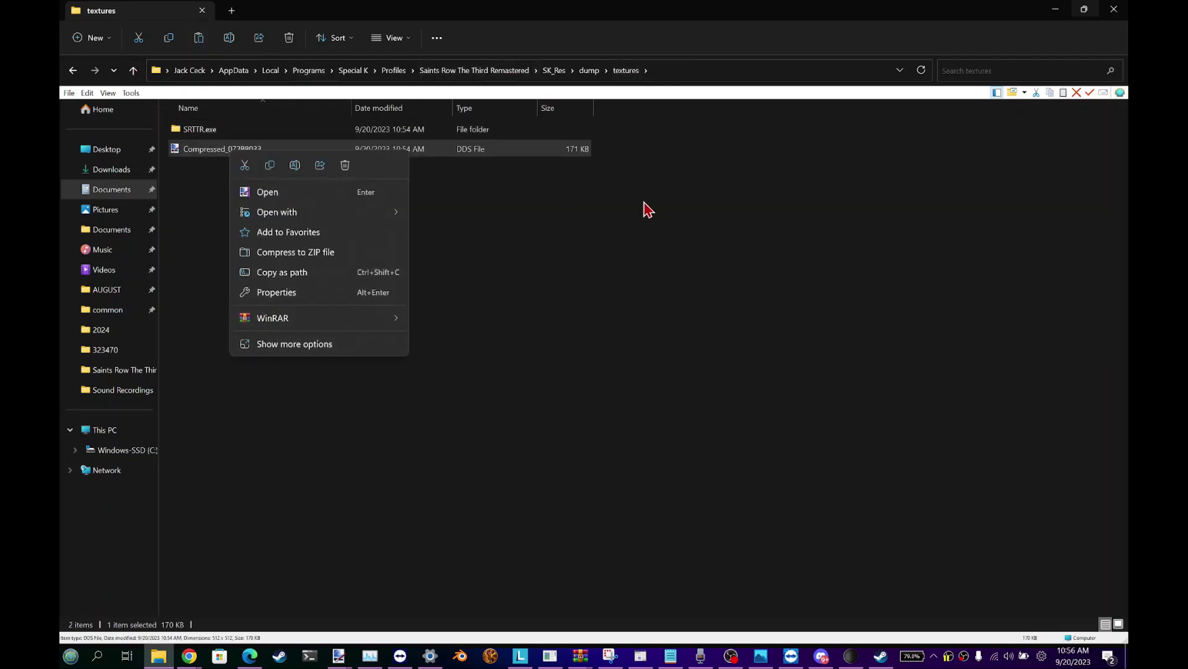
Step: Open the 512x512 072B8033.dds from inject\textures\MipmapCache\SRTTR.exe in paint.net
left_click(556, 74)
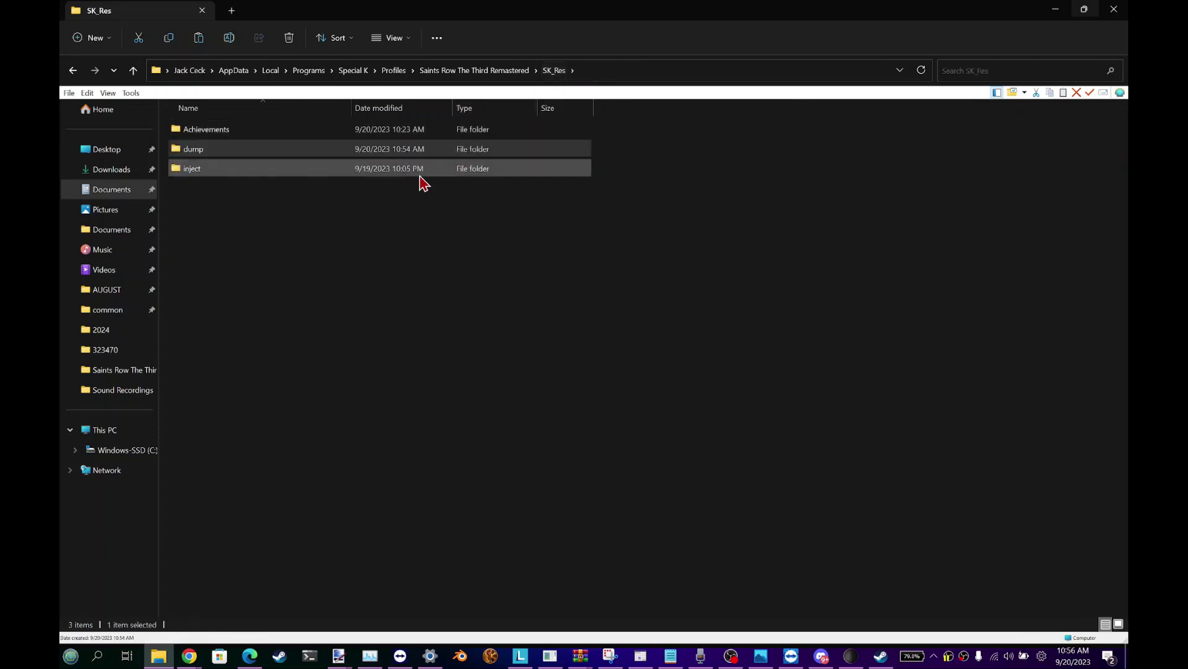
double_click(374, 172)
double_click(311, 131)
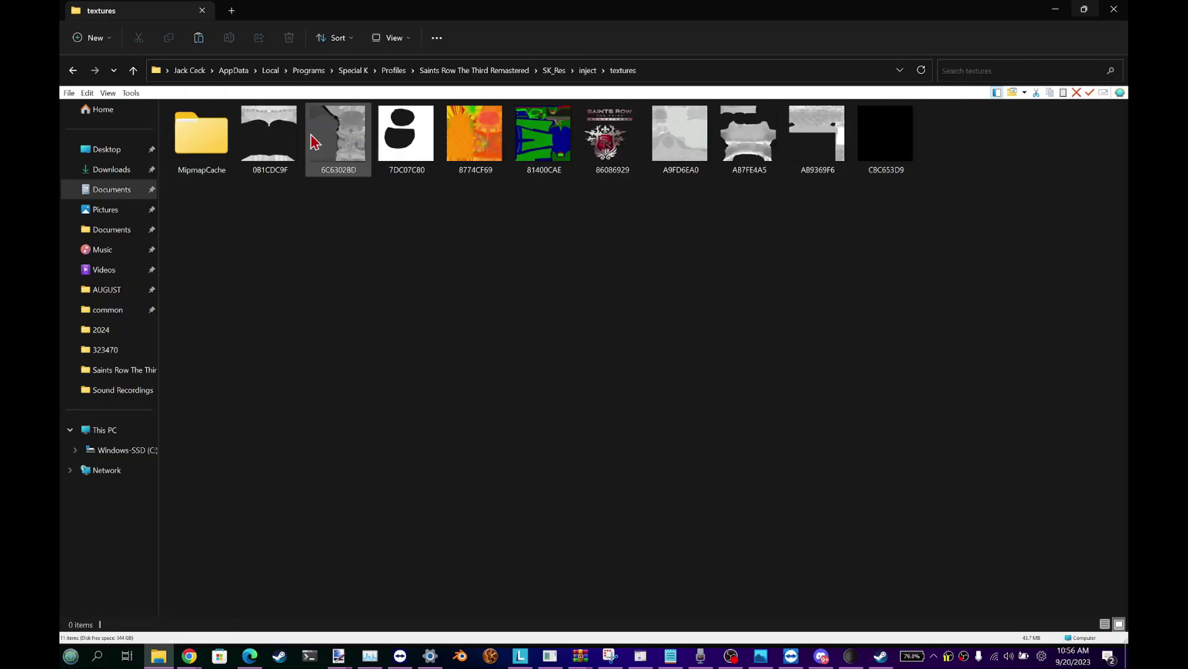
double_click(204, 171)
double_click(238, 130)
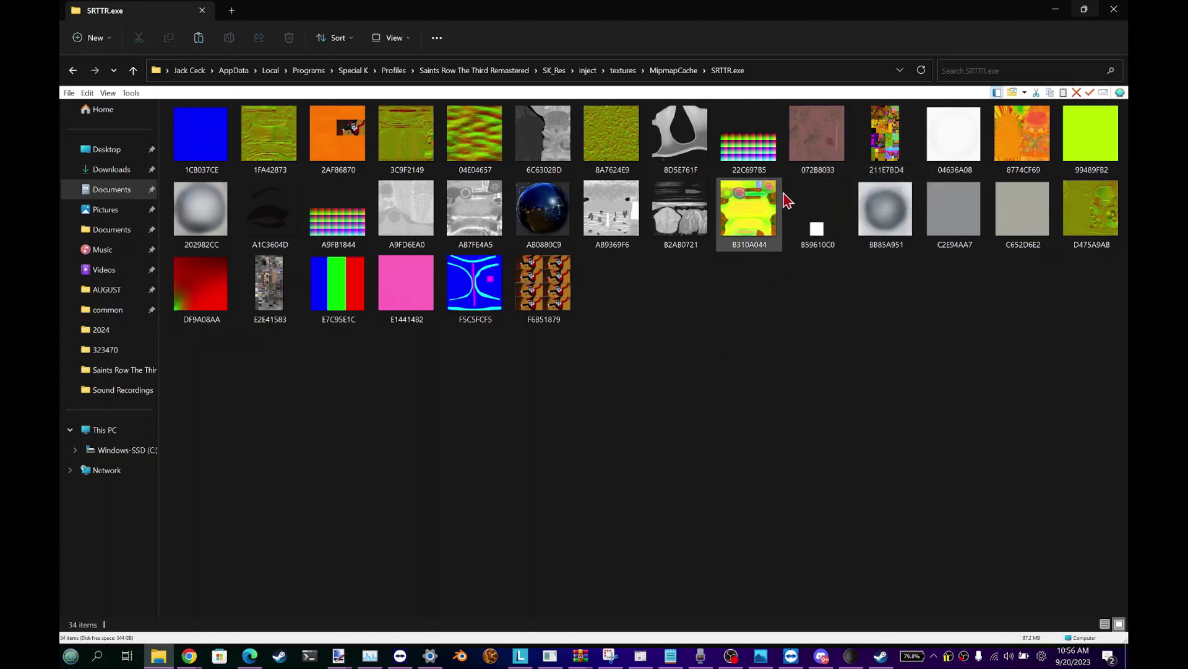
mouse_move(805, 156)
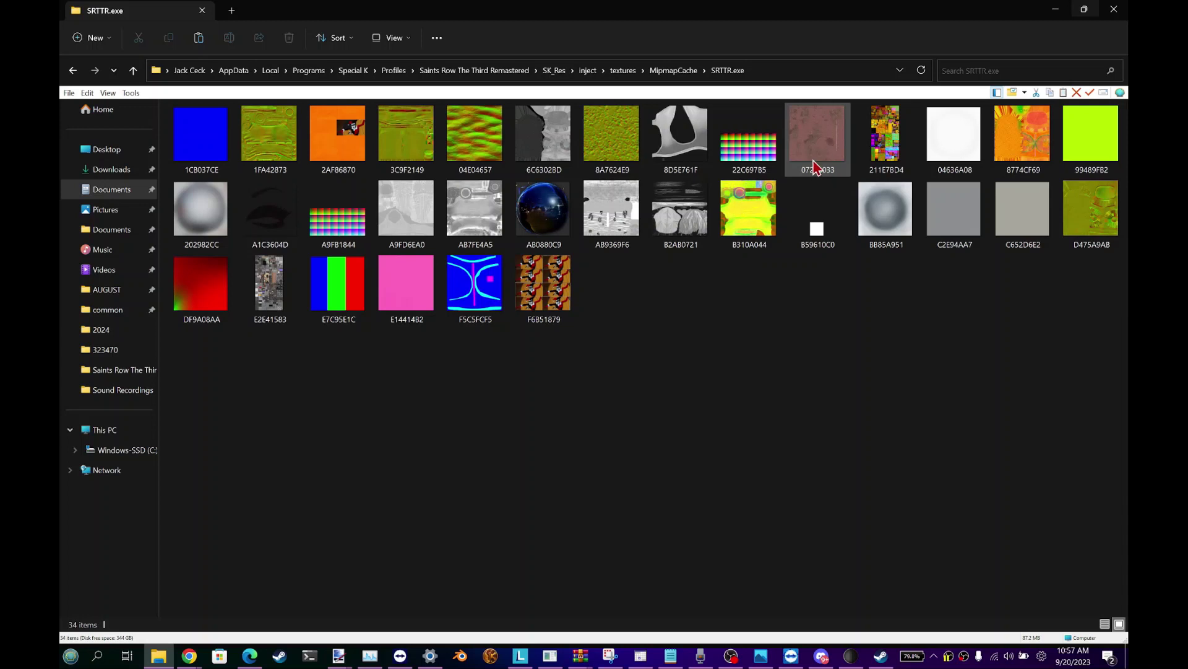
mouse_move(813, 150)
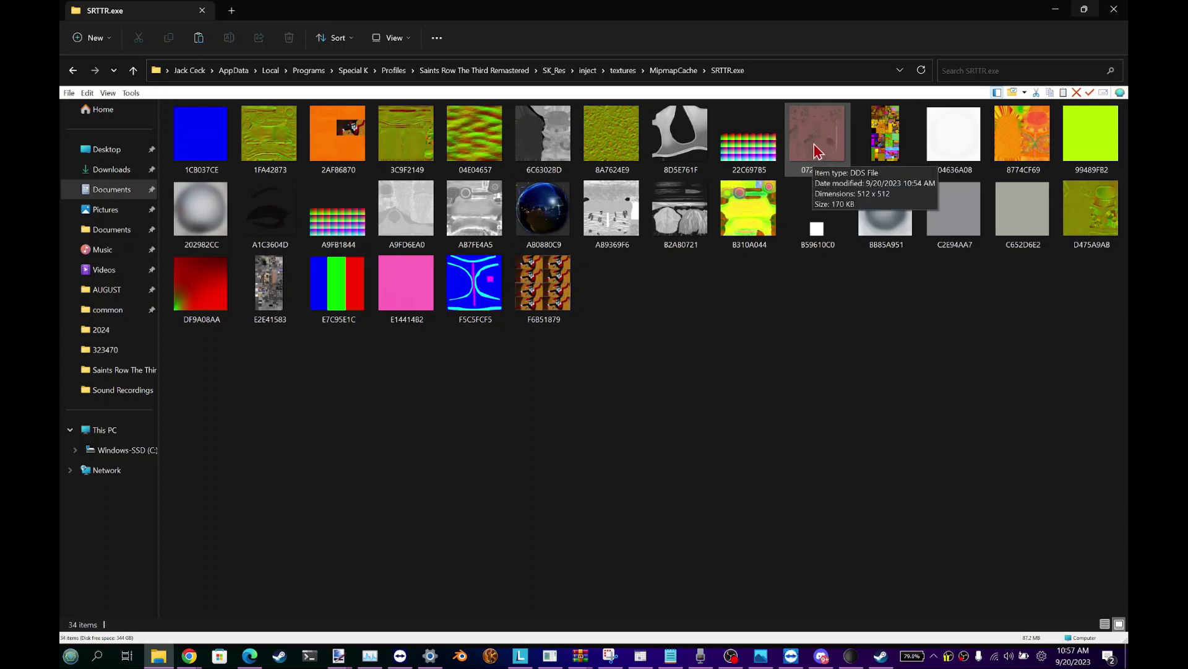
double_click(815, 151)
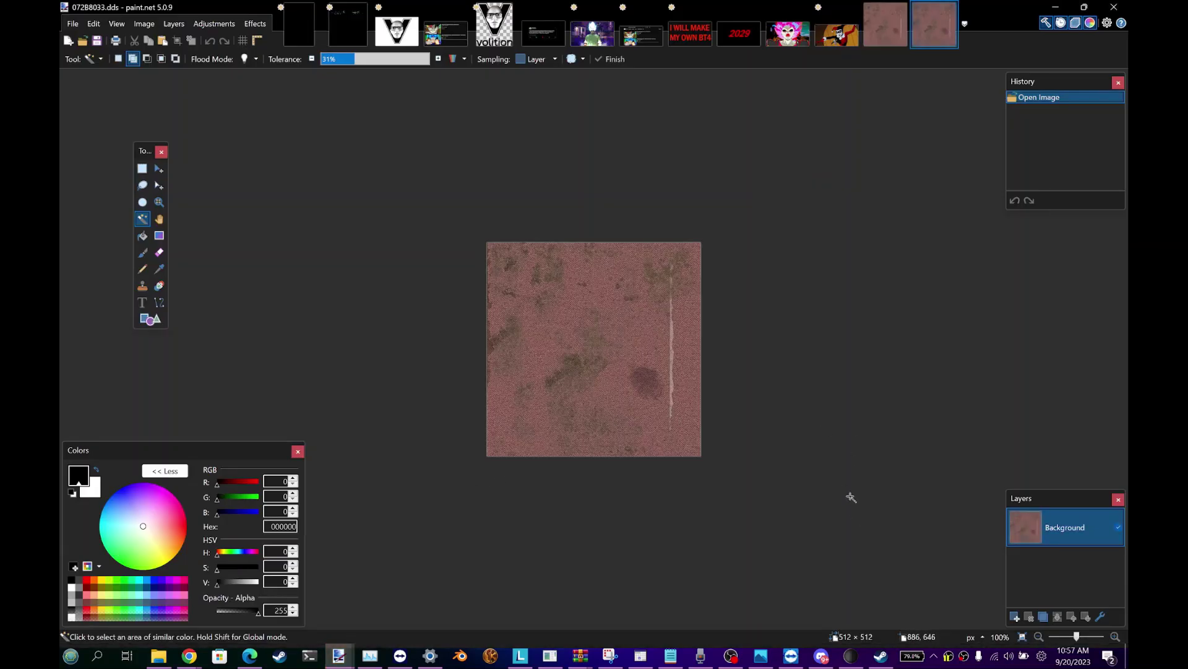
Step: Bring up the VOLITION.png logo image in paint.net and take its pixels
left_click(1114, 636)
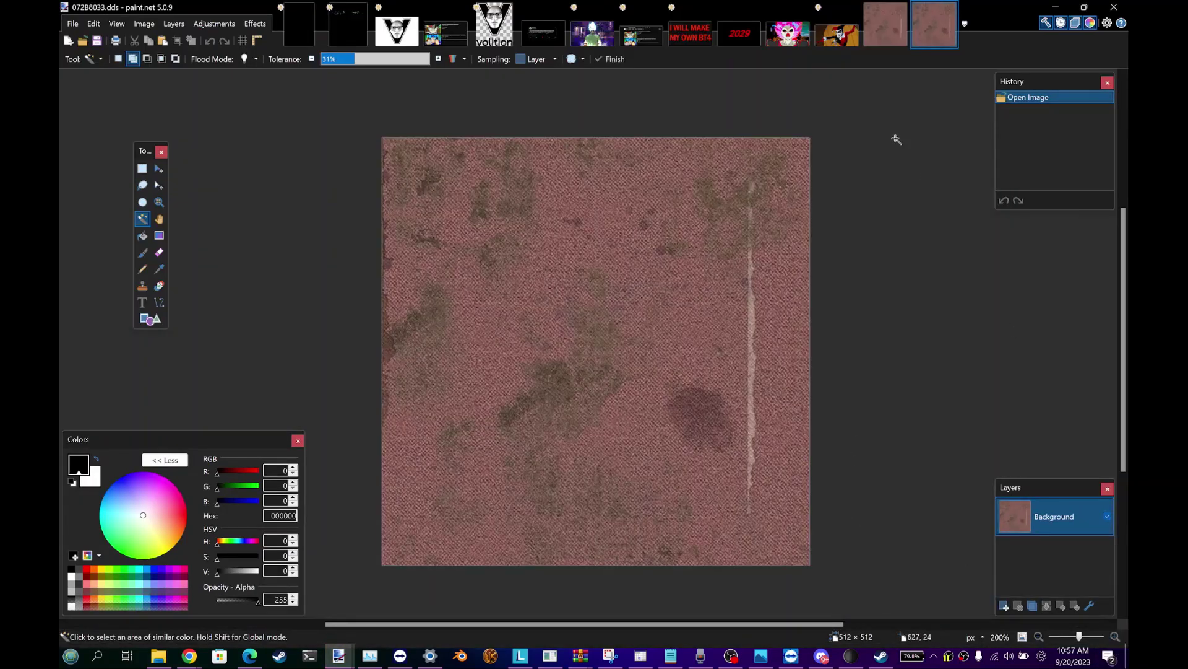
left_click(837, 30)
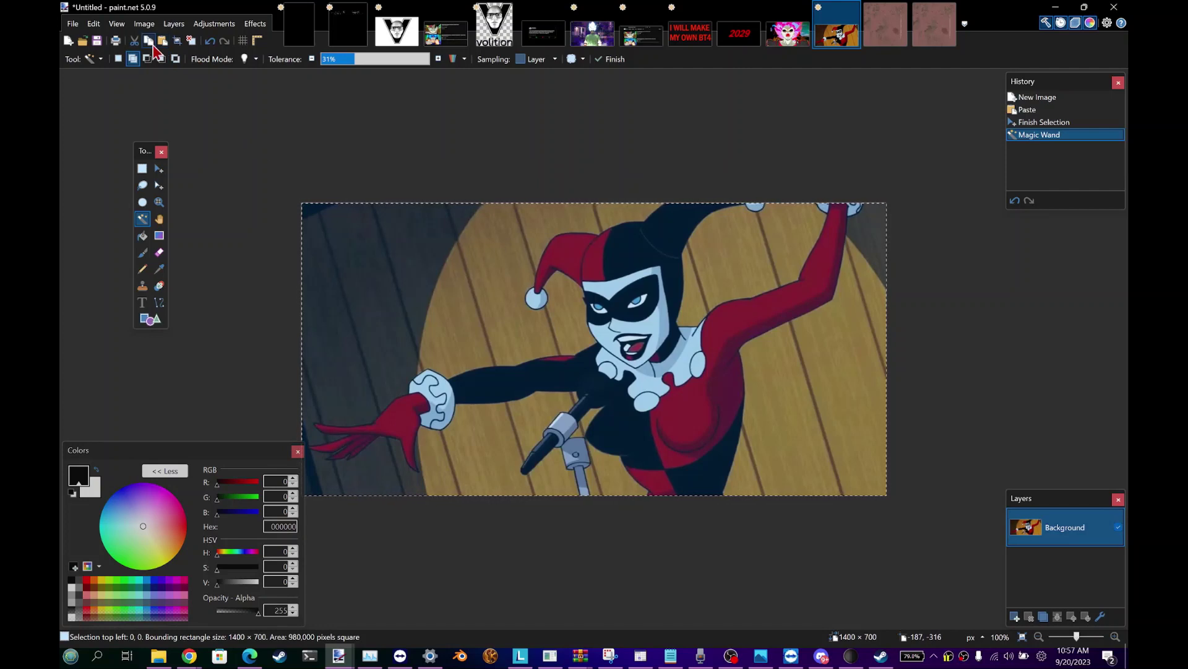
left_click(397, 26)
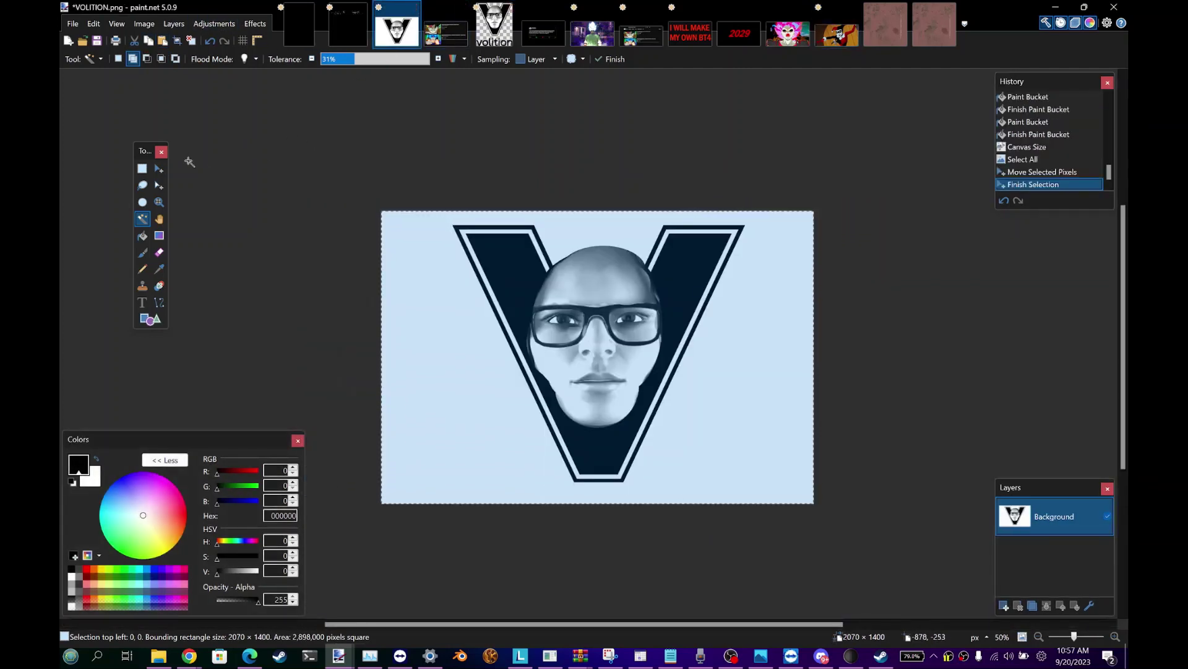
left_click(159, 170)
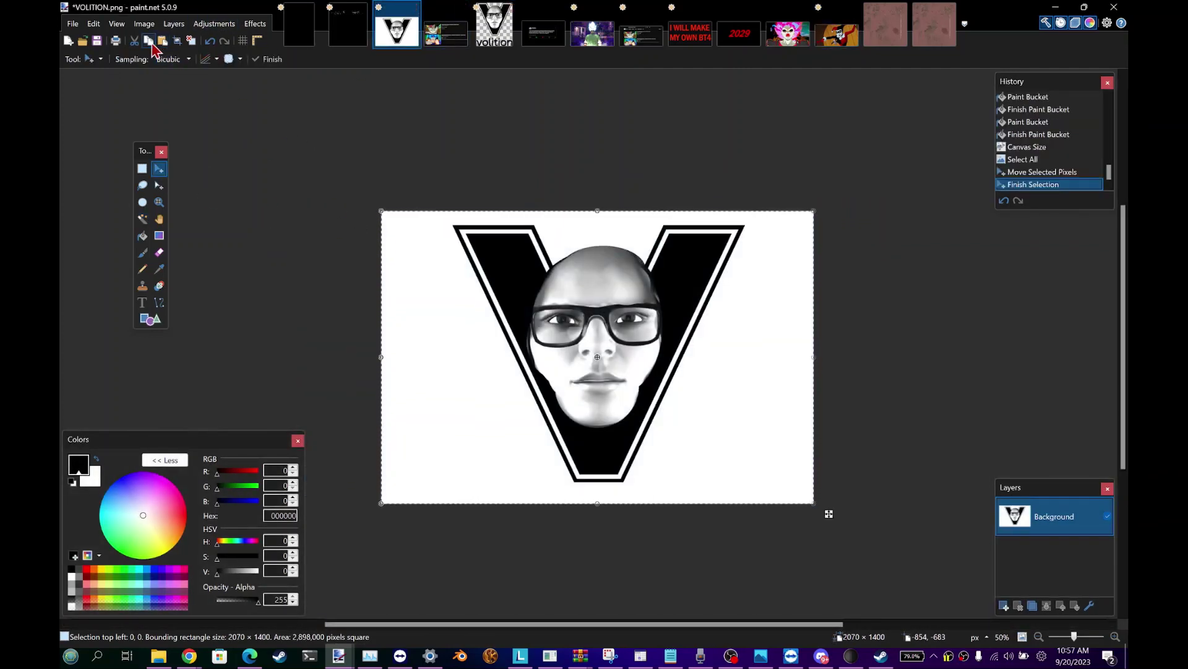
Step: Paste the logo into 072B8033.dds keeping canvas size, then shrink it to fit 512x512
left_click(934, 25)
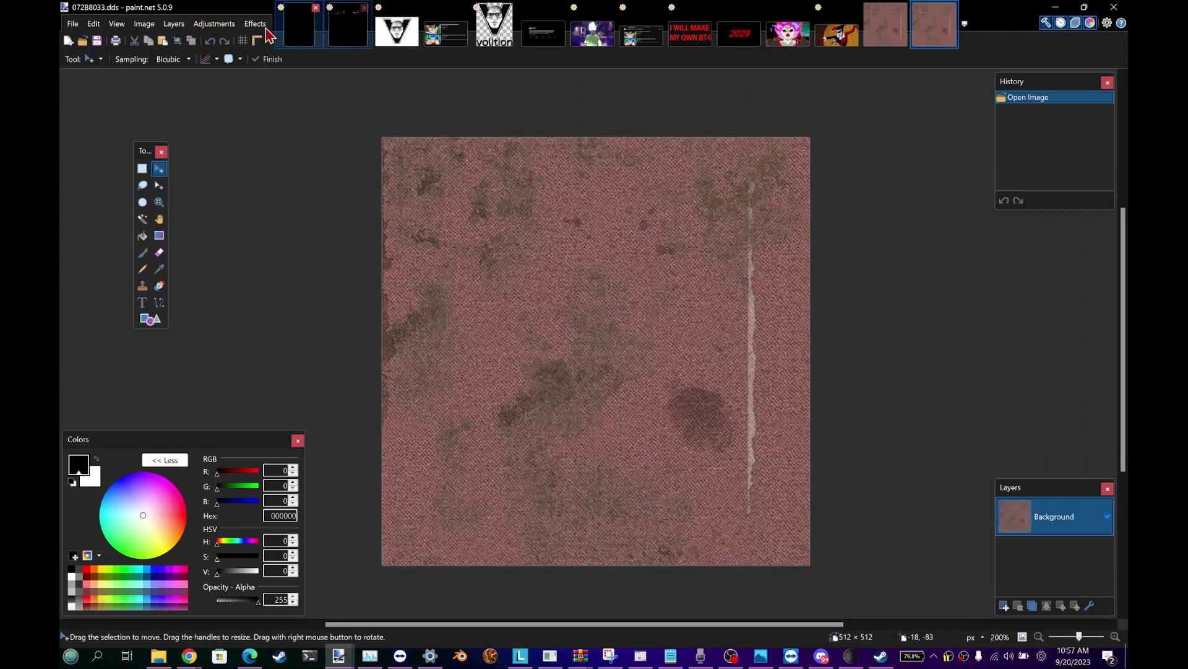
left_click(163, 40)
left_click(553, 433)
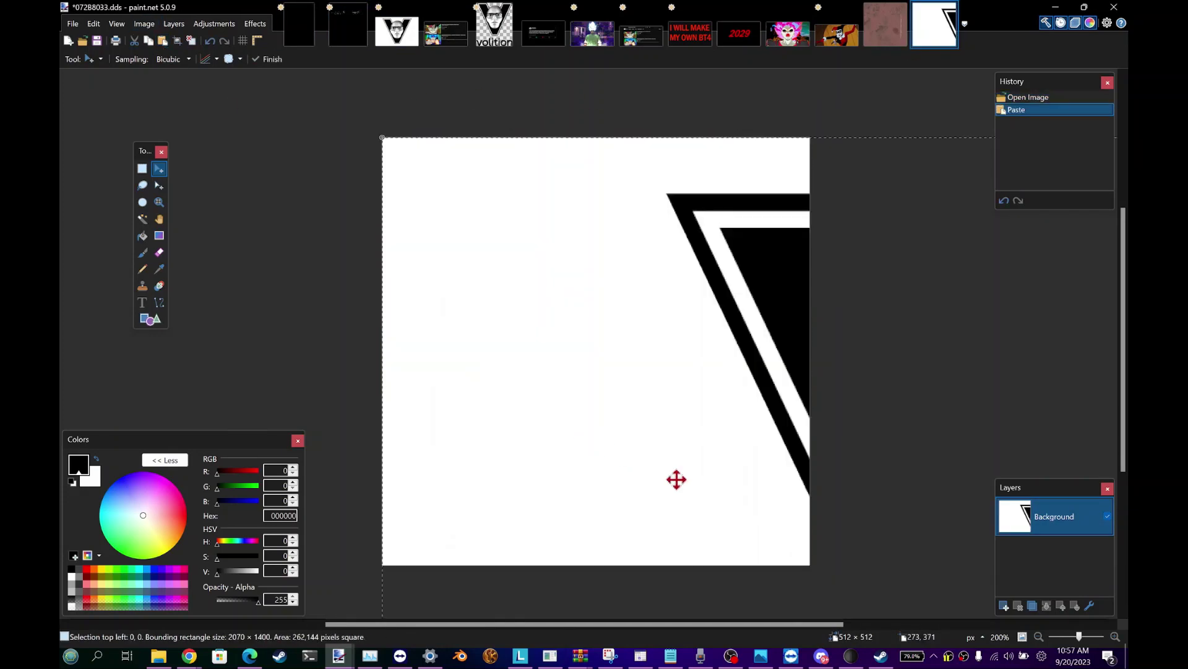
scroll(989, 612, "down", 6)
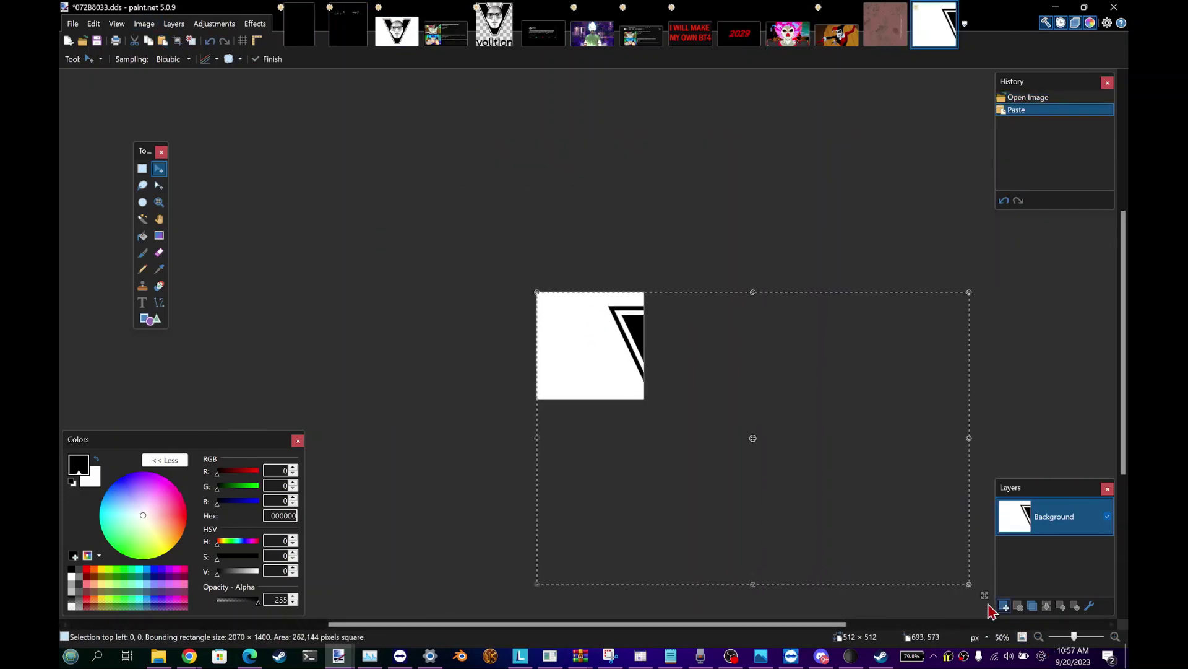
left_click_drag(970, 585, 653, 400)
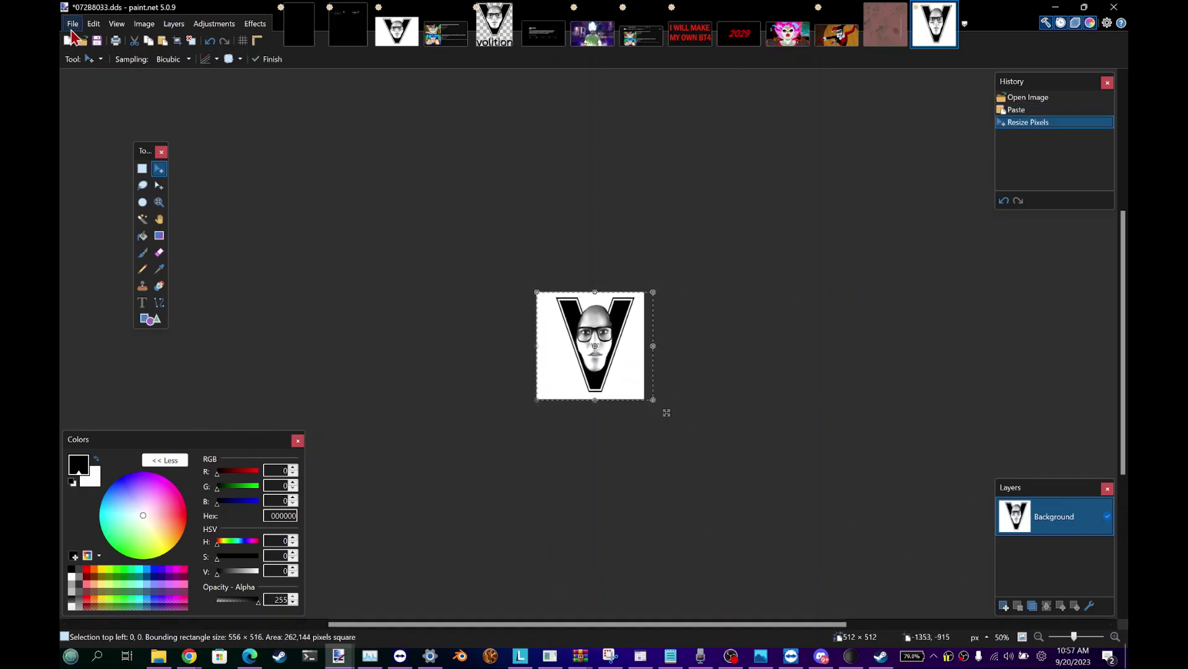
left_click(73, 25)
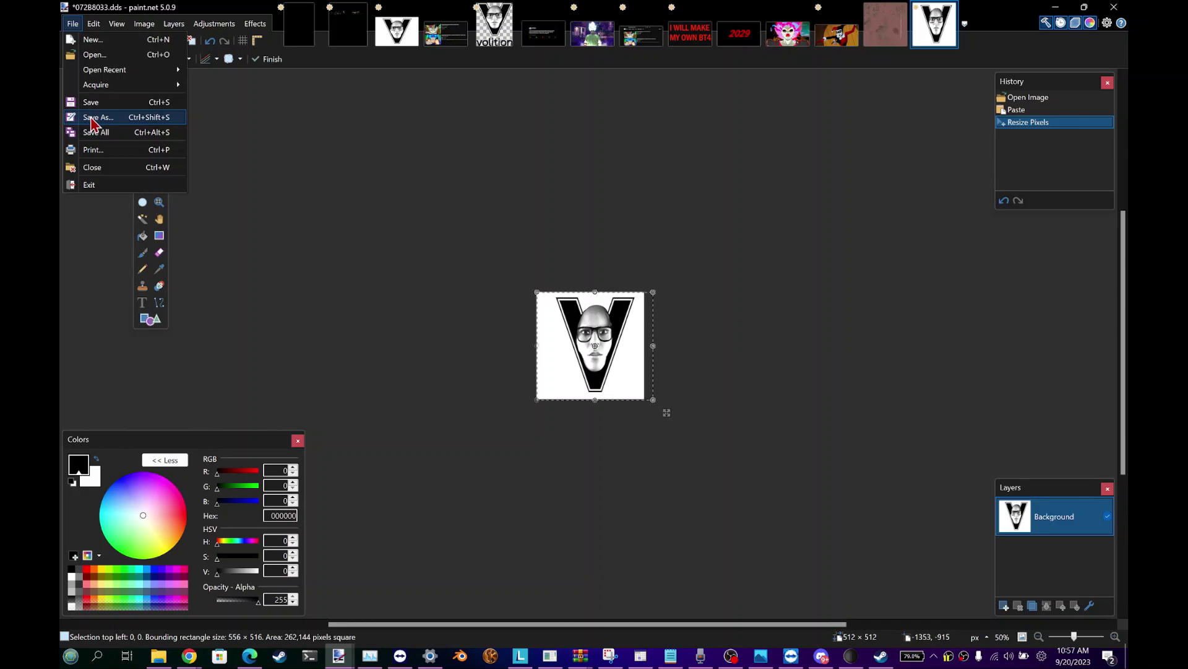
Step: Save 072B8033.dds to the Desktop with default DDS settings and Generate Mip Maps on
left_click(91, 118)
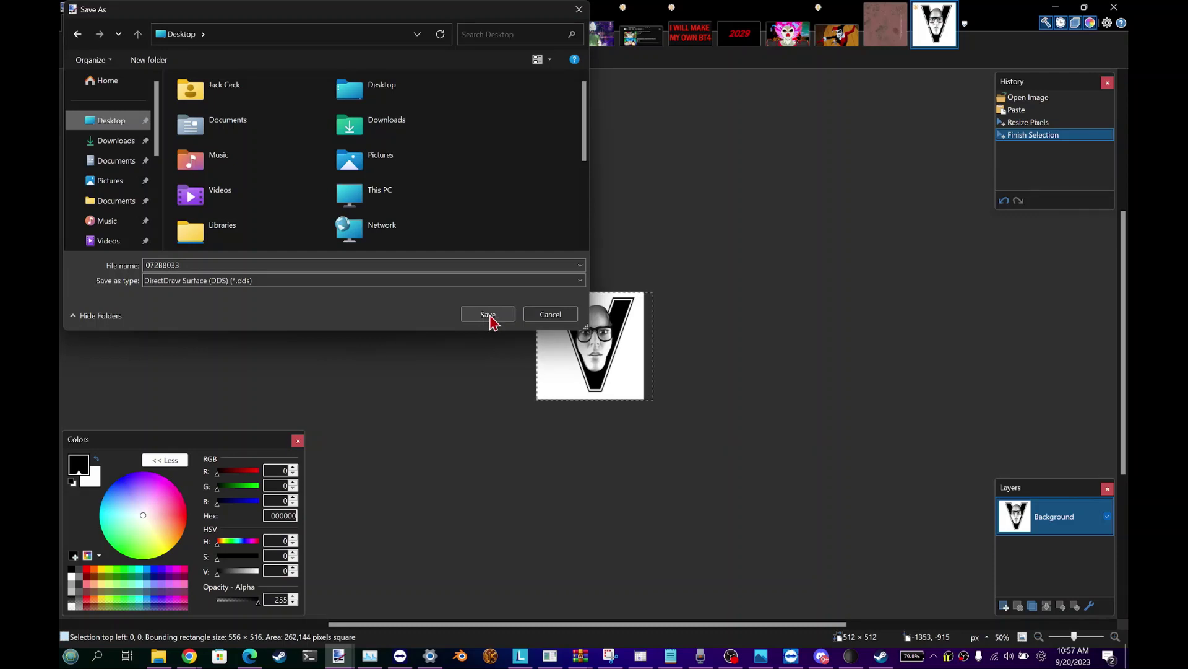
left_click(488, 316)
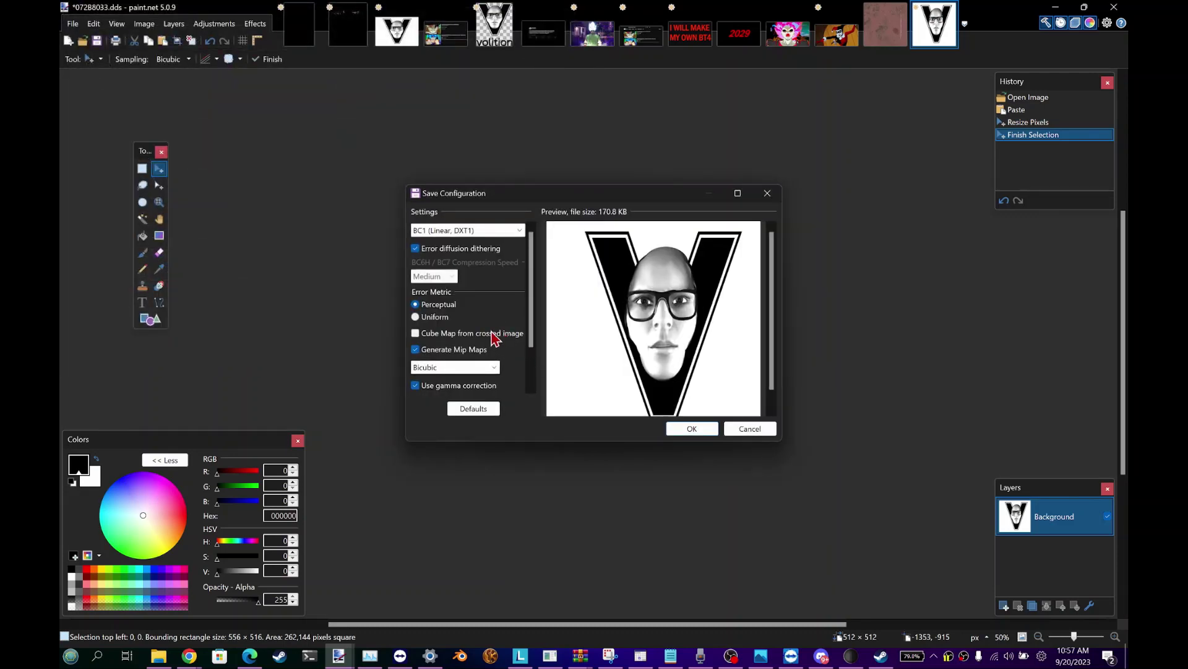
scroll(494, 337, "down", 2)
left_click(486, 410)
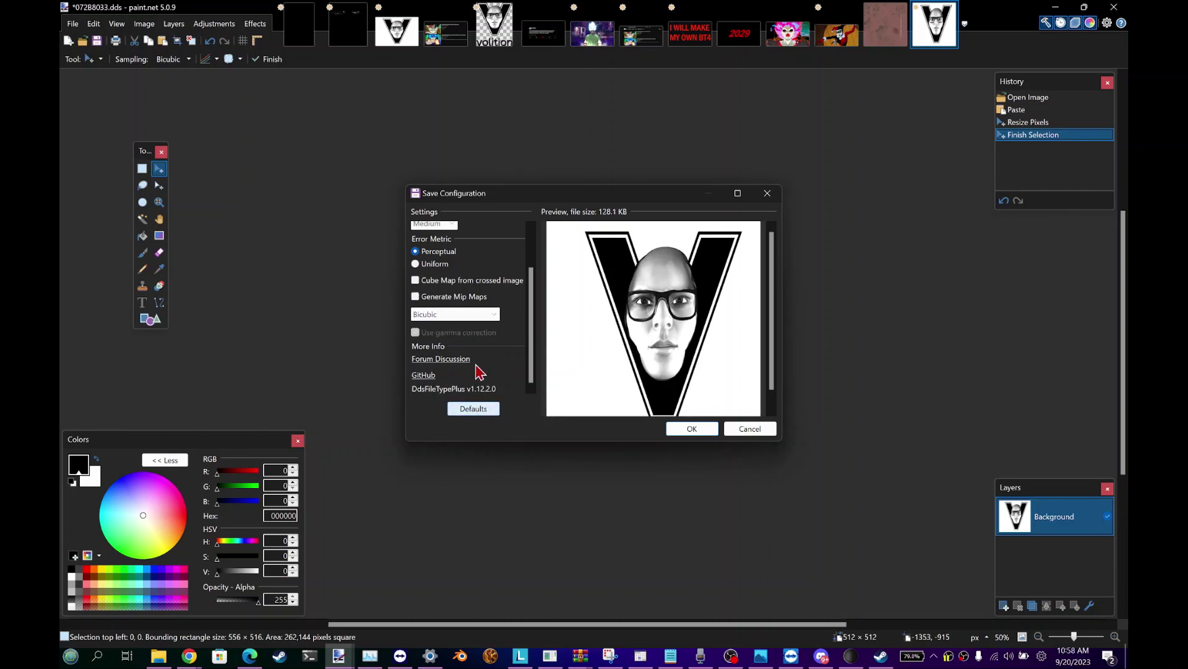
left_click(461, 299)
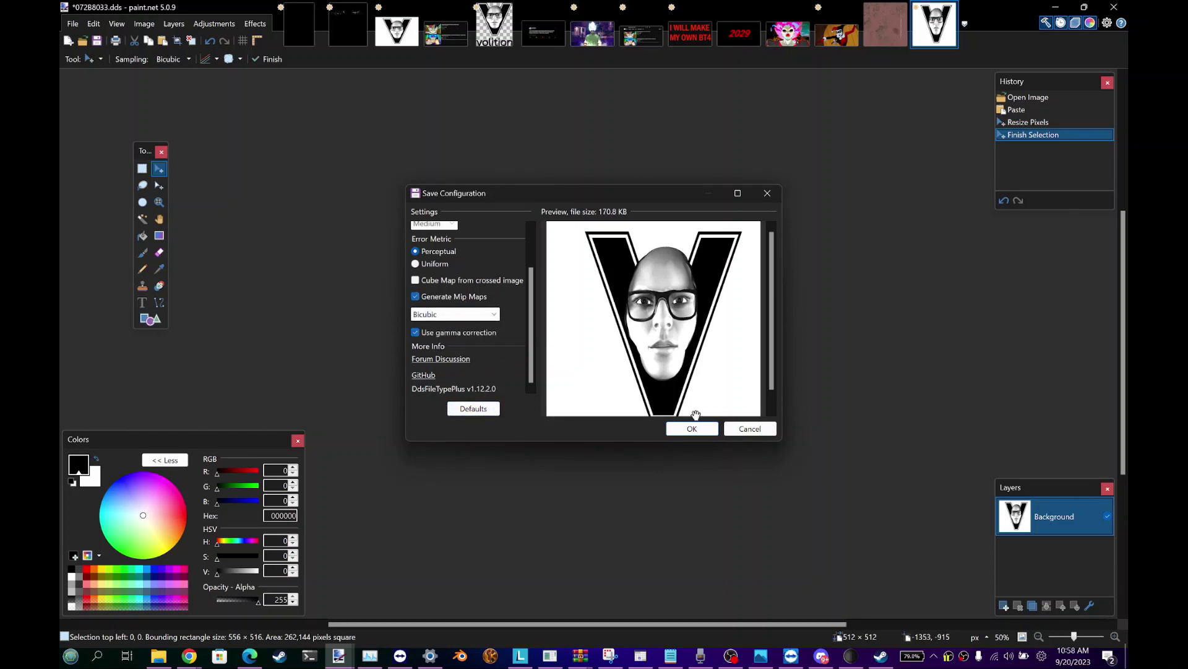
left_click(692, 430)
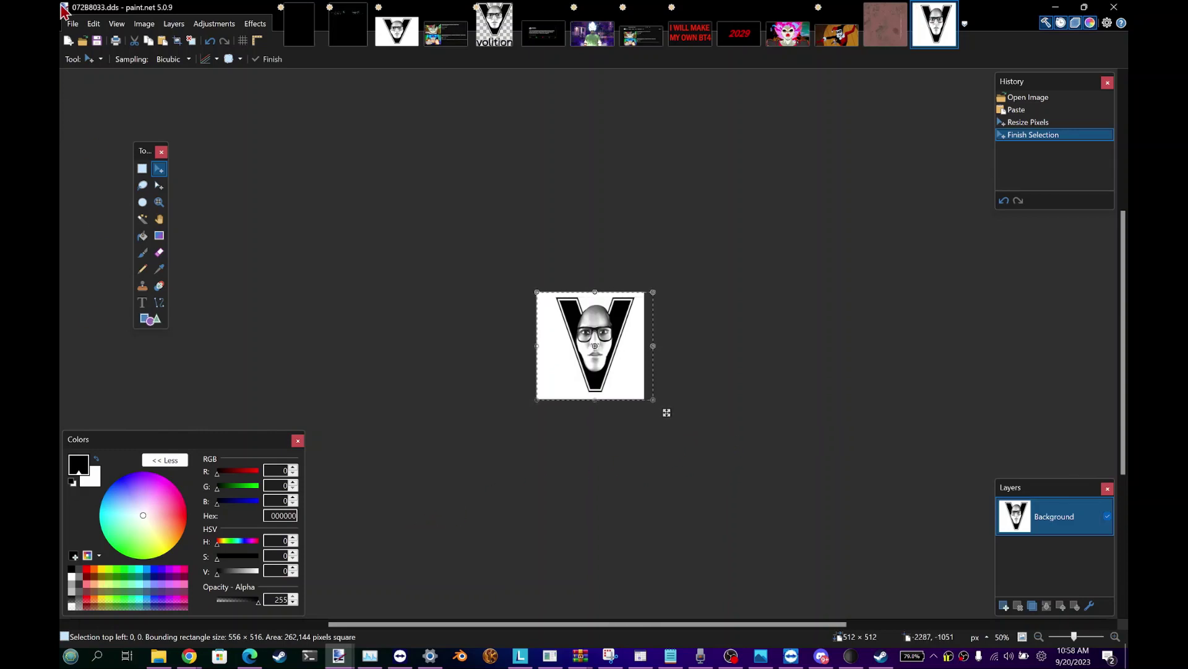
Step: Copy the Desktop folder path from the Save As address bar, then close the dialog
left_click(73, 23)
left_click(94, 115)
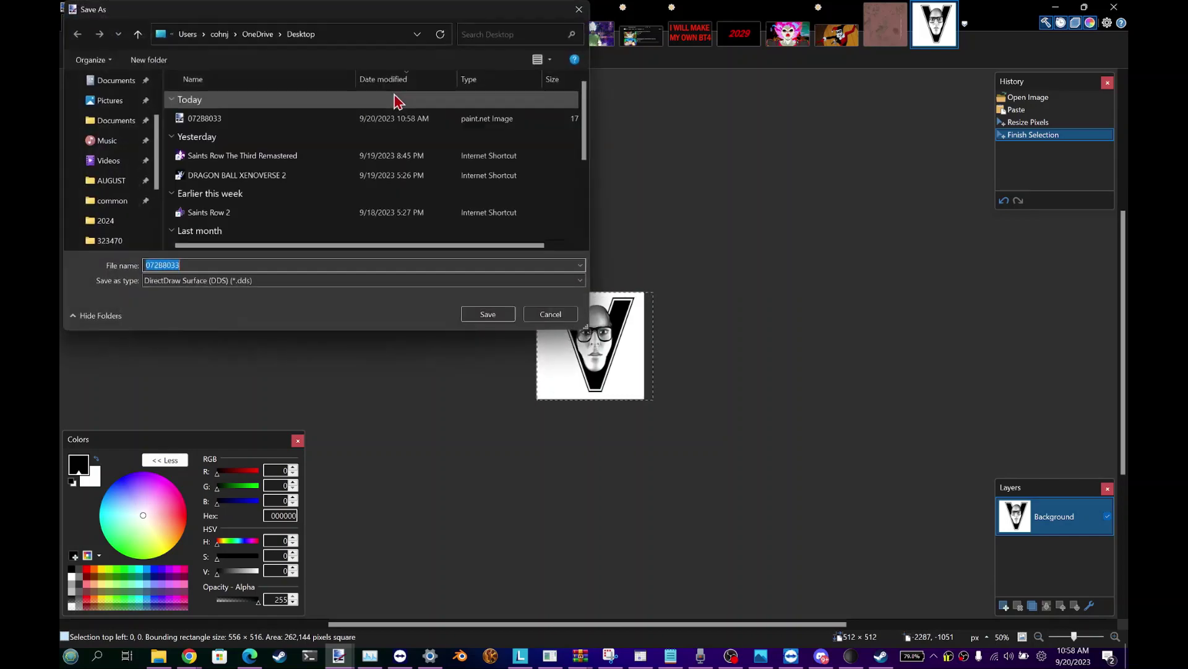
left_click(354, 34)
right_click(213, 35)
left_click(316, 91)
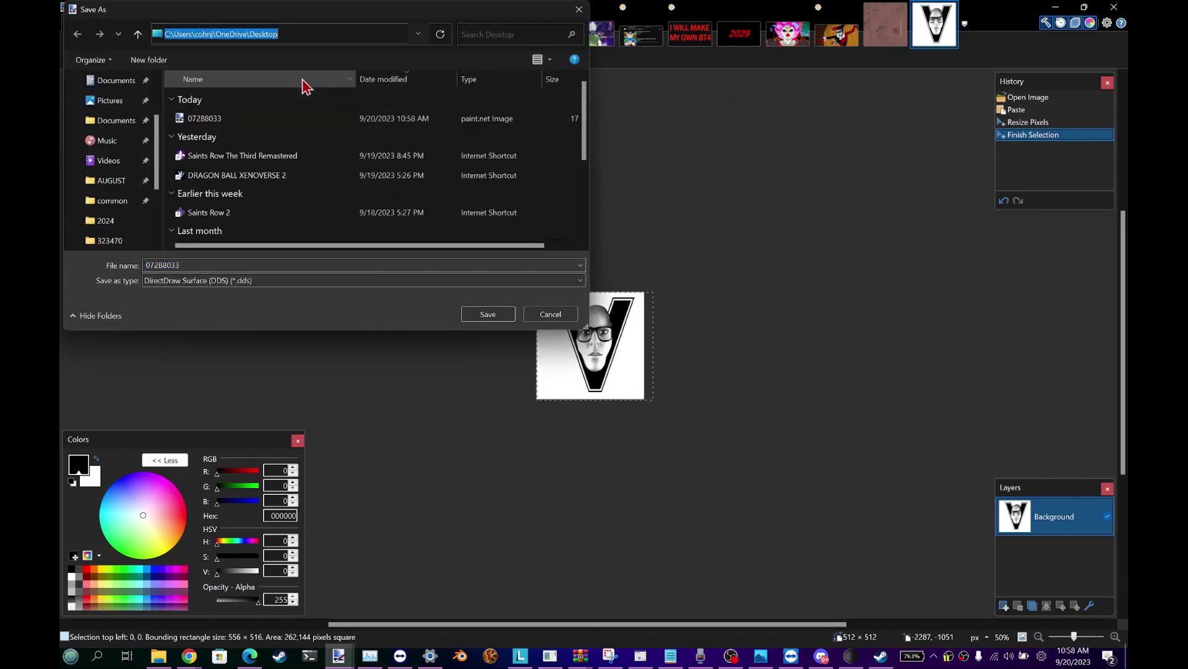
left_click(579, 9)
Step: Jump to the Desktop via the pasted path and copy 072B8033.dds
left_click(158, 655)
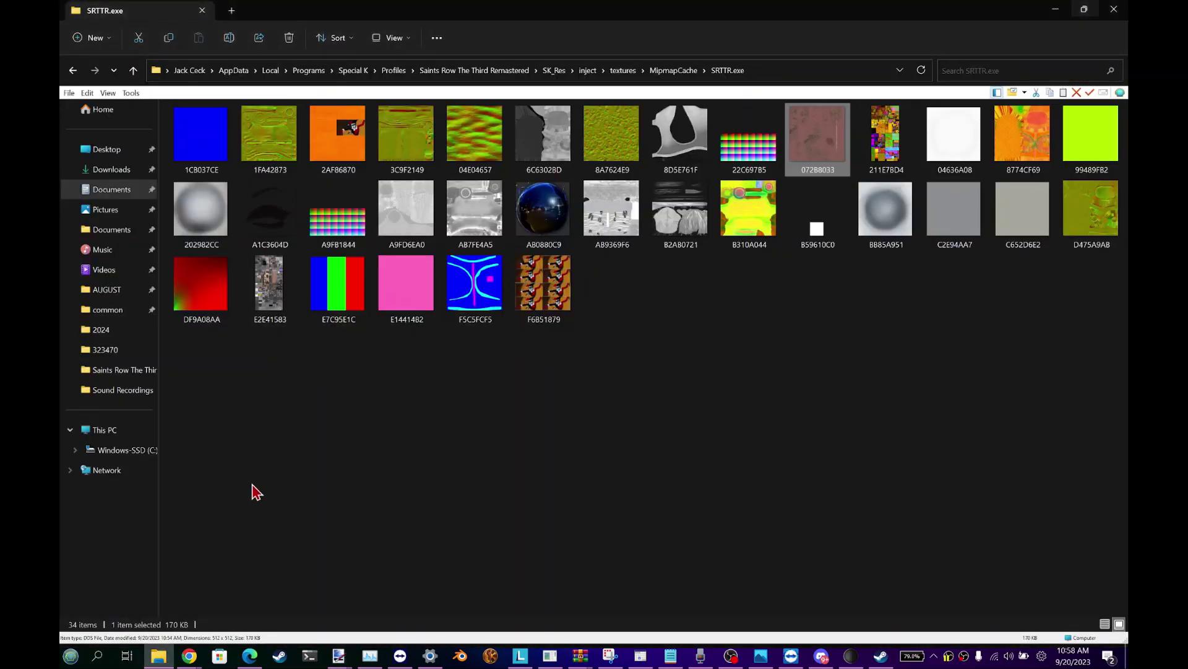
left_click(778, 70)
key("ctrl+v")
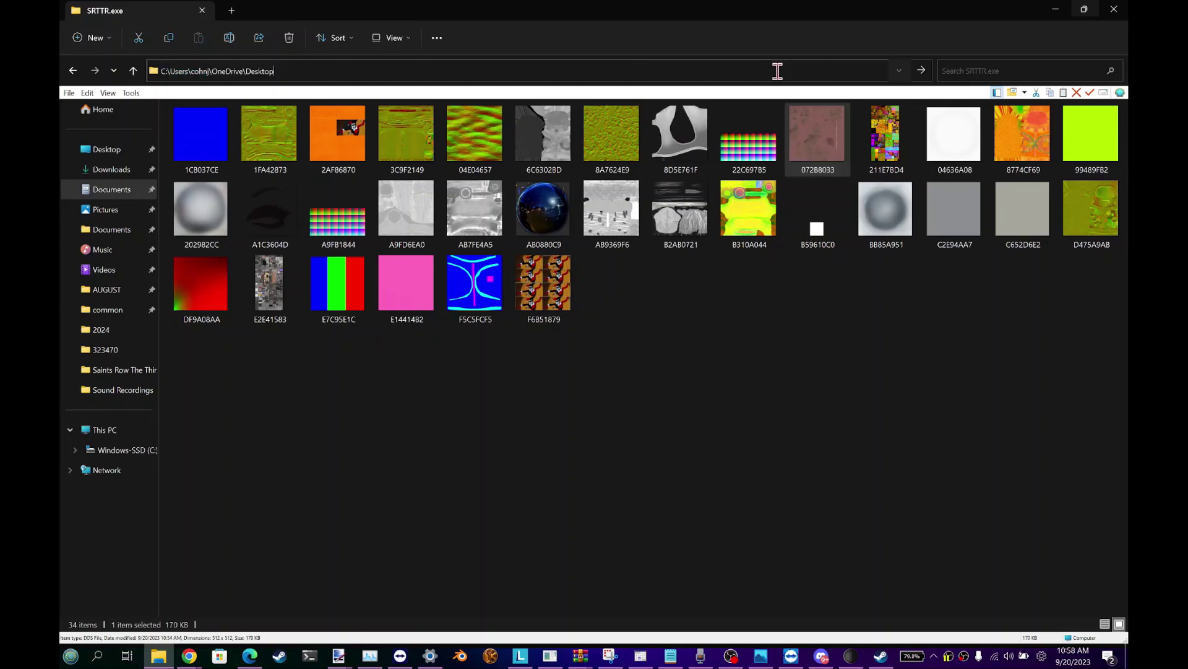
key("Return")
left_click(451, 154)
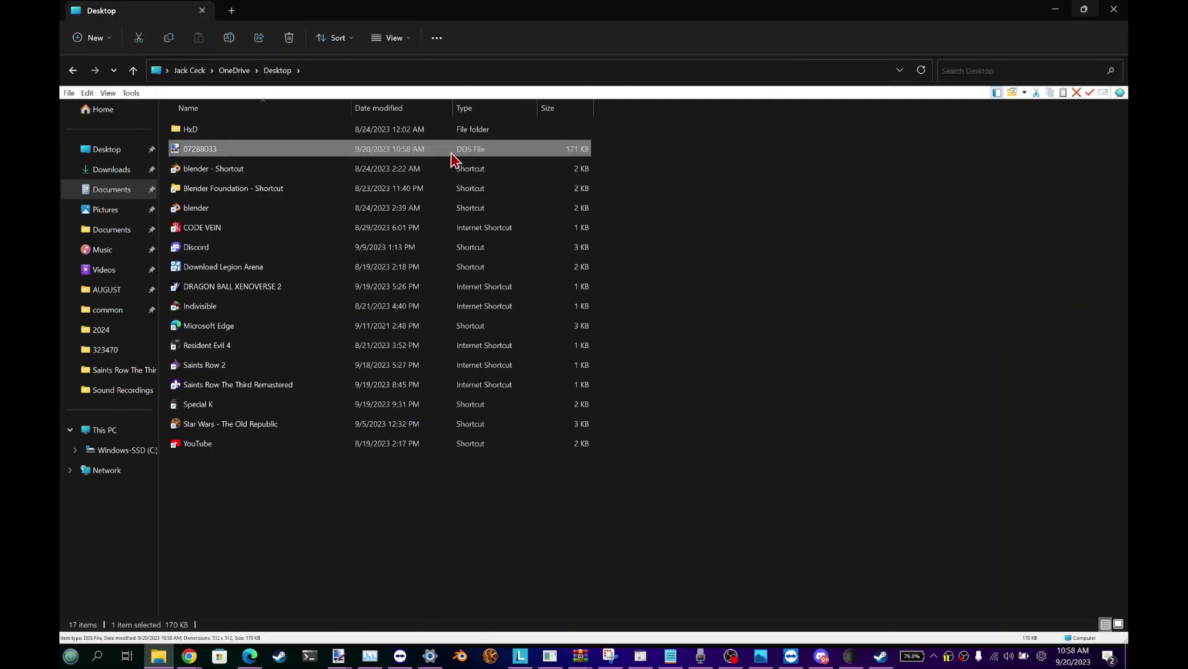
left_click(168, 38)
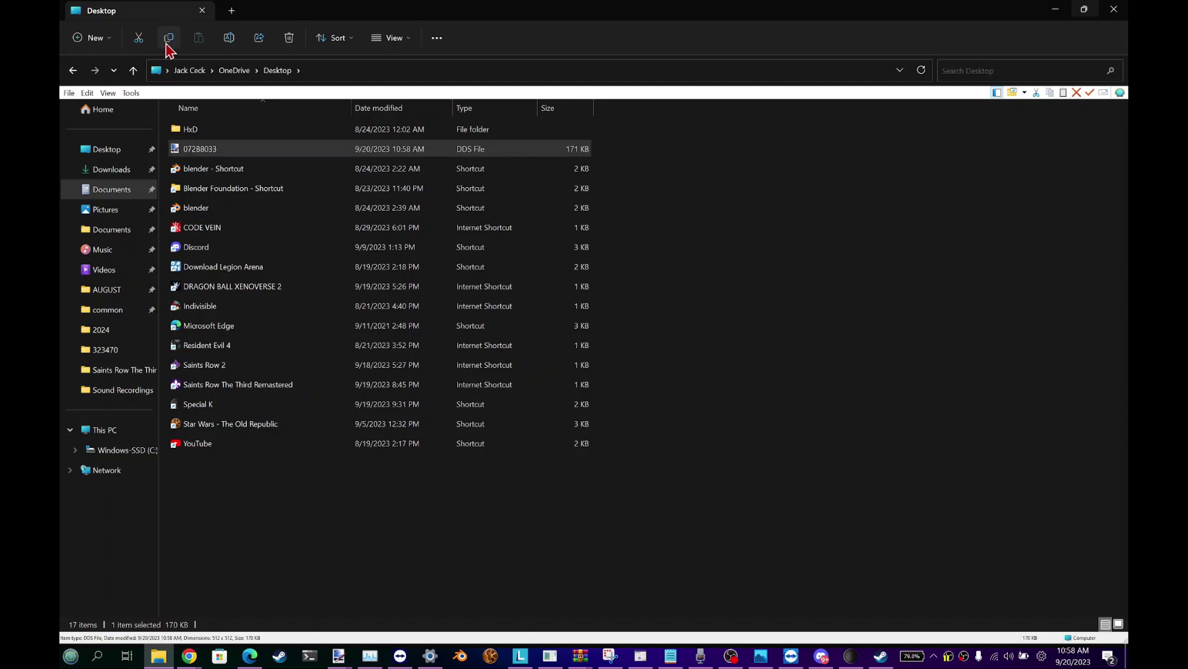
Step: Paste 072B8033.dds into Special K's inject\textures folder
left_click(73, 70)
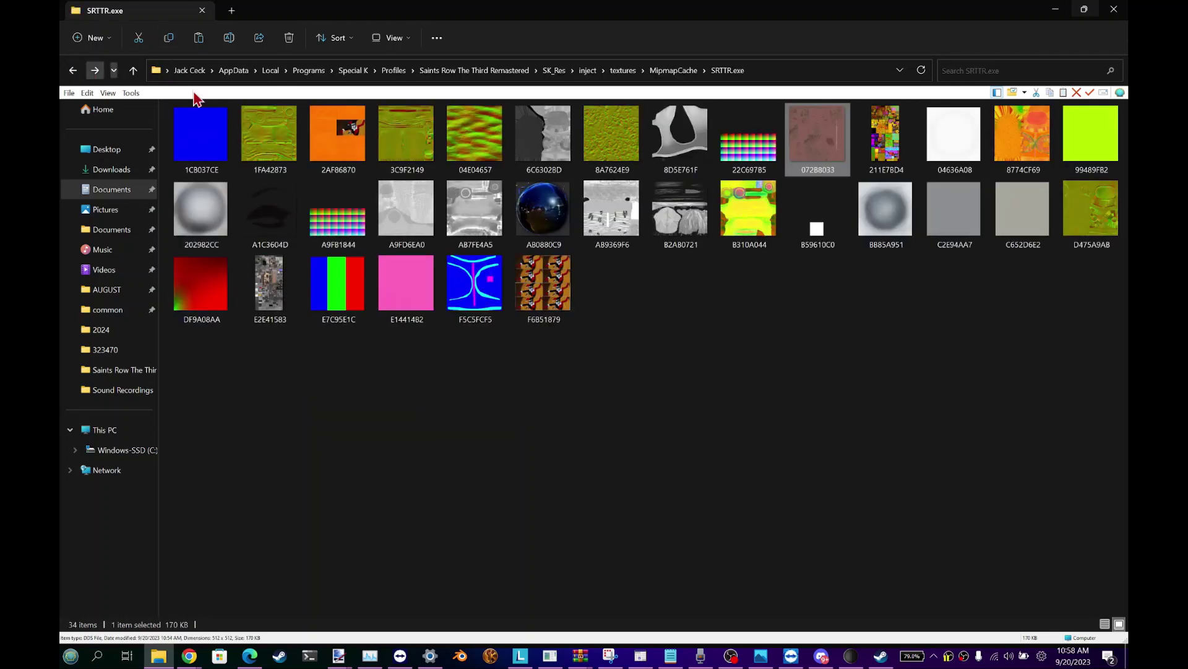
left_click(621, 71)
left_click(539, 271)
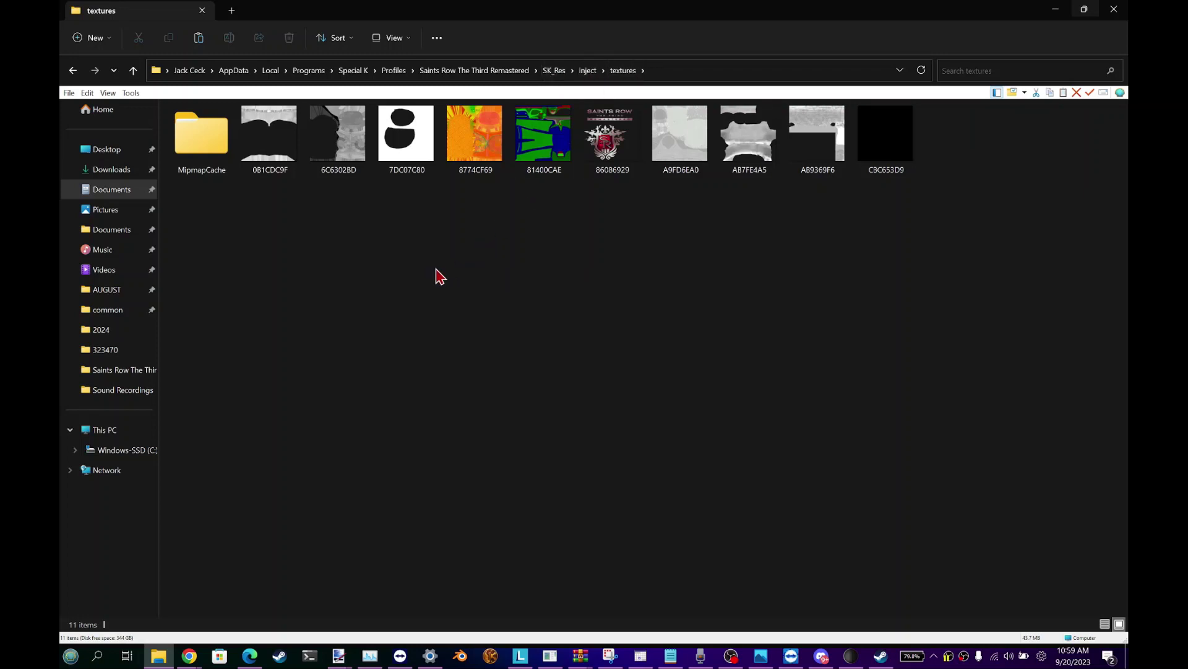
left_click(198, 38)
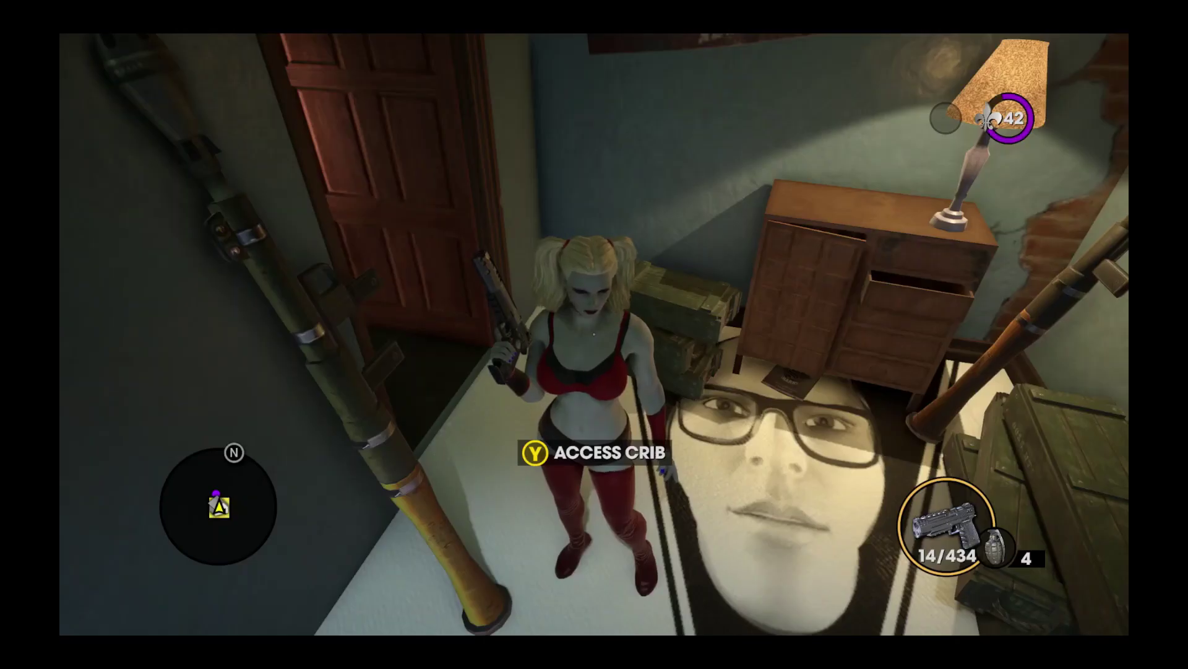
Step: Walk the character past the crates, doorway, lamp and dresser, viewing the V-logo floor rug from low and overhead
key("w")
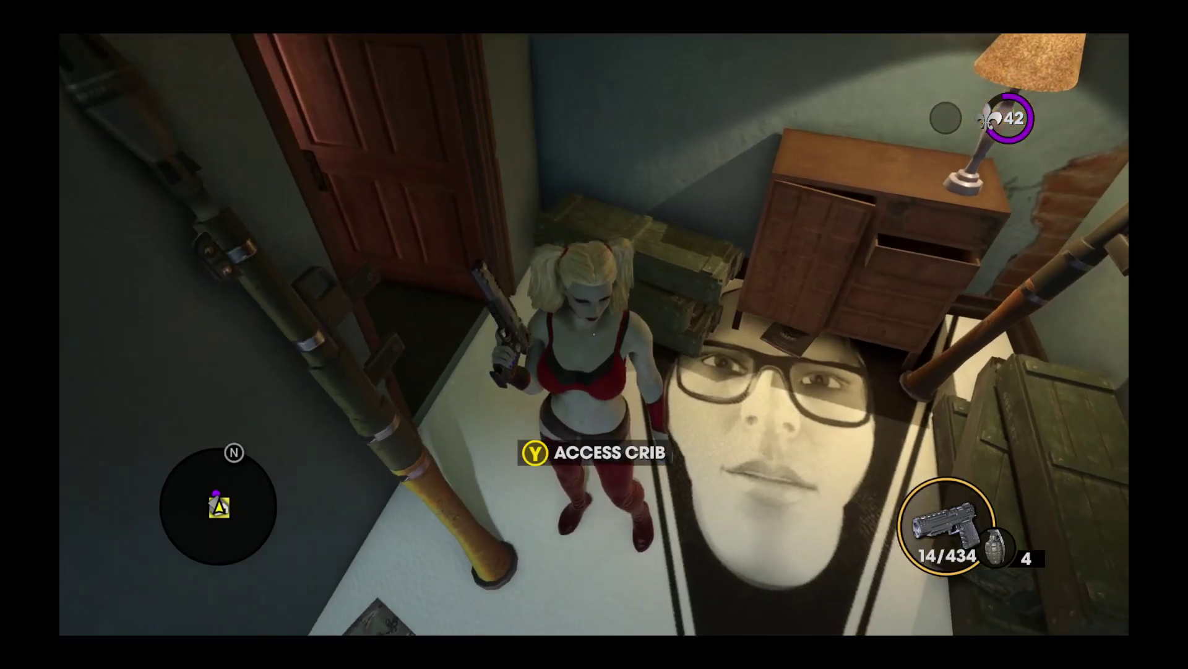
key("w")
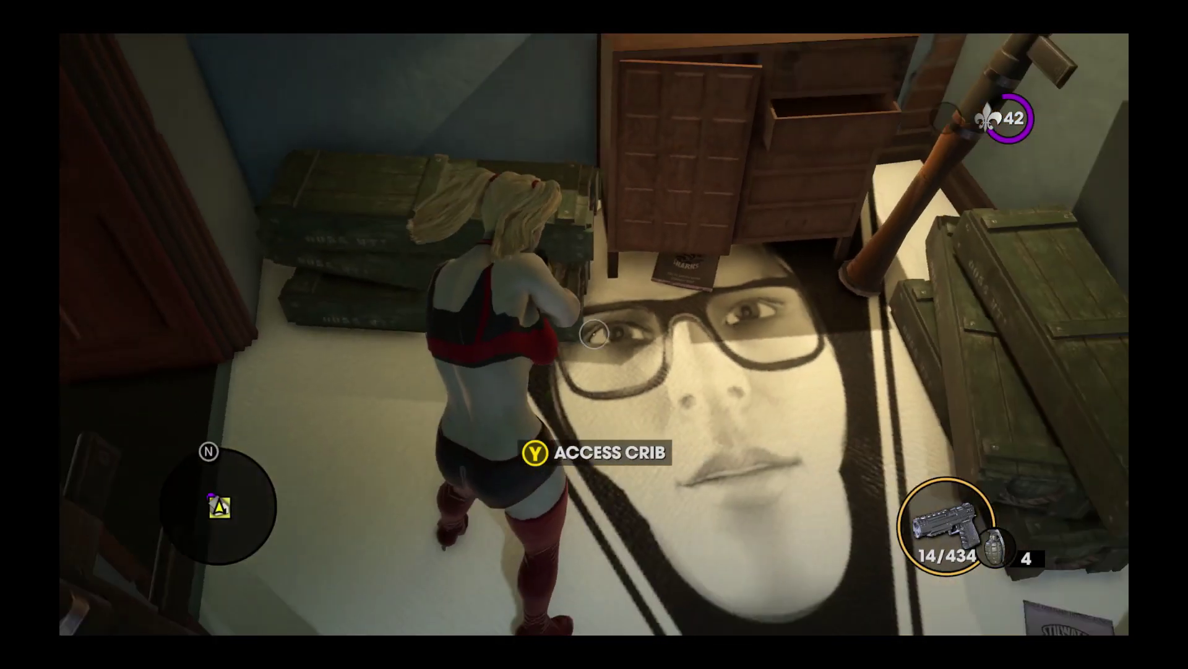
key("w")
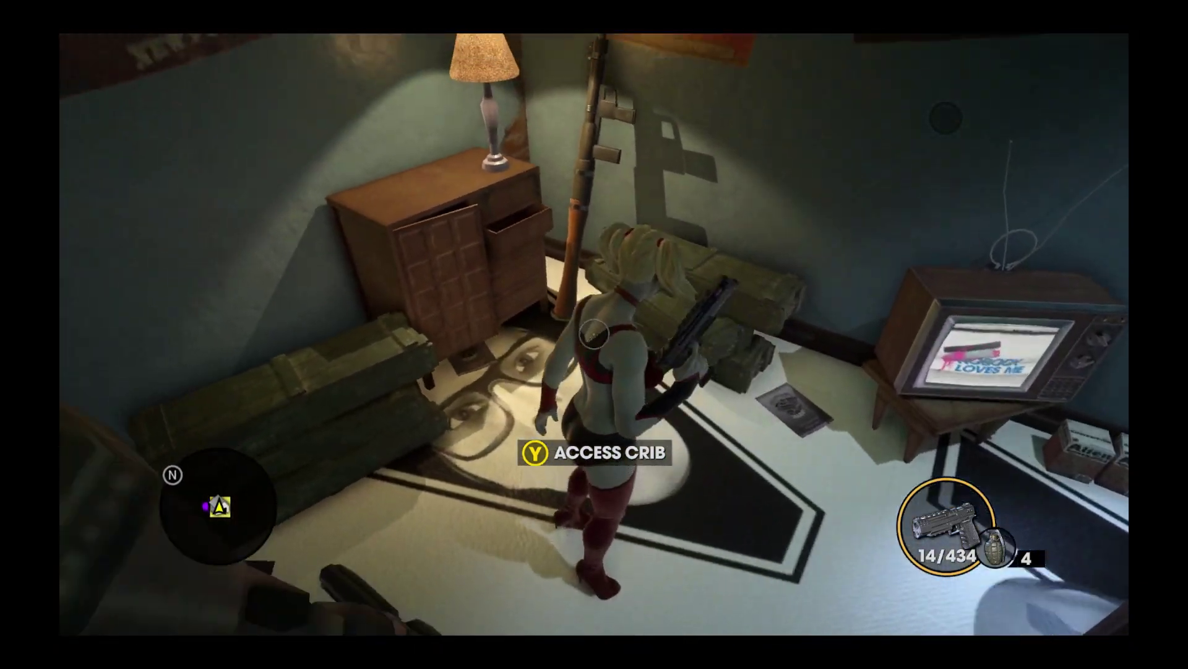
key("d")
key("w")
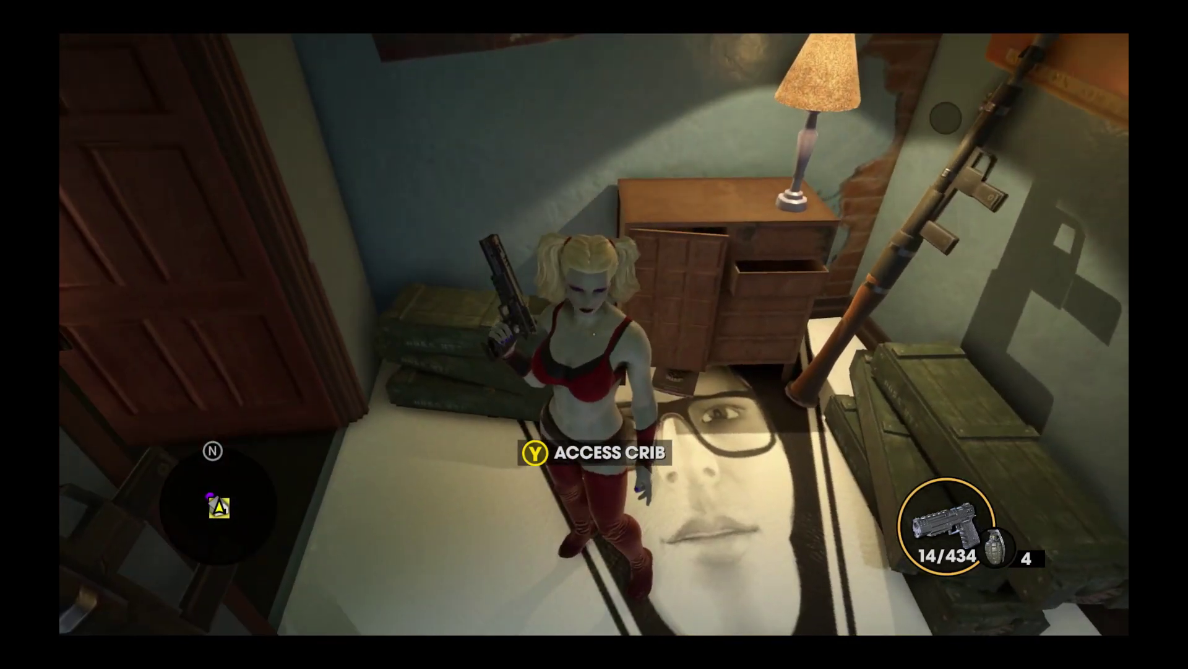
key("w")
key("s")
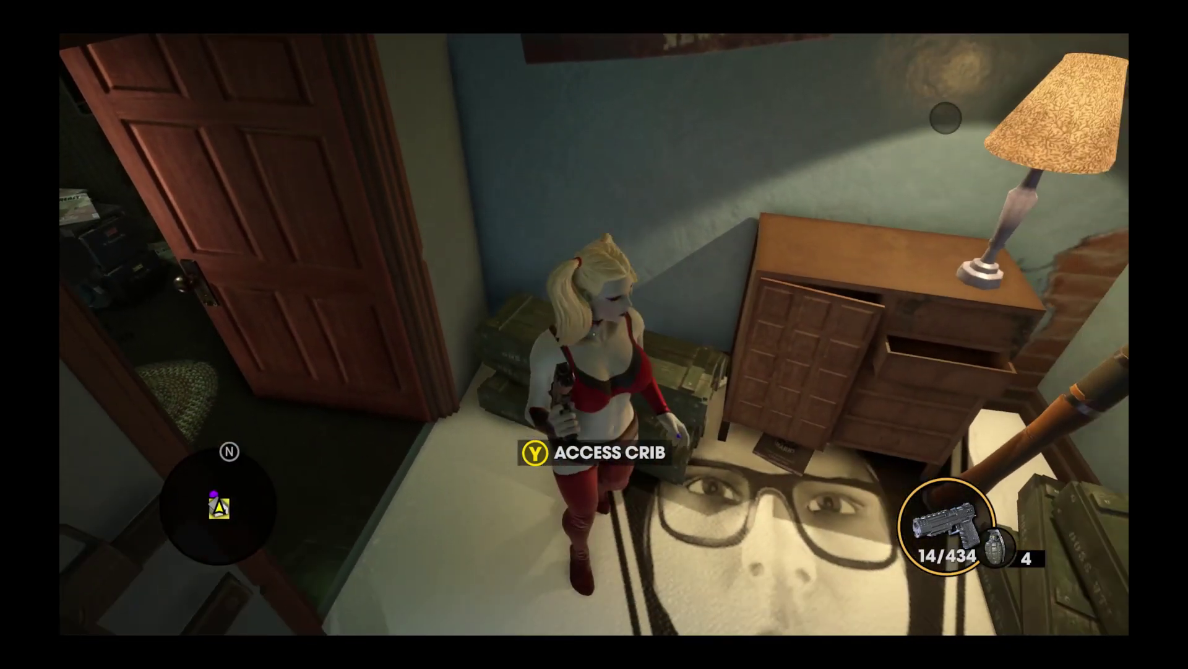
key("a")
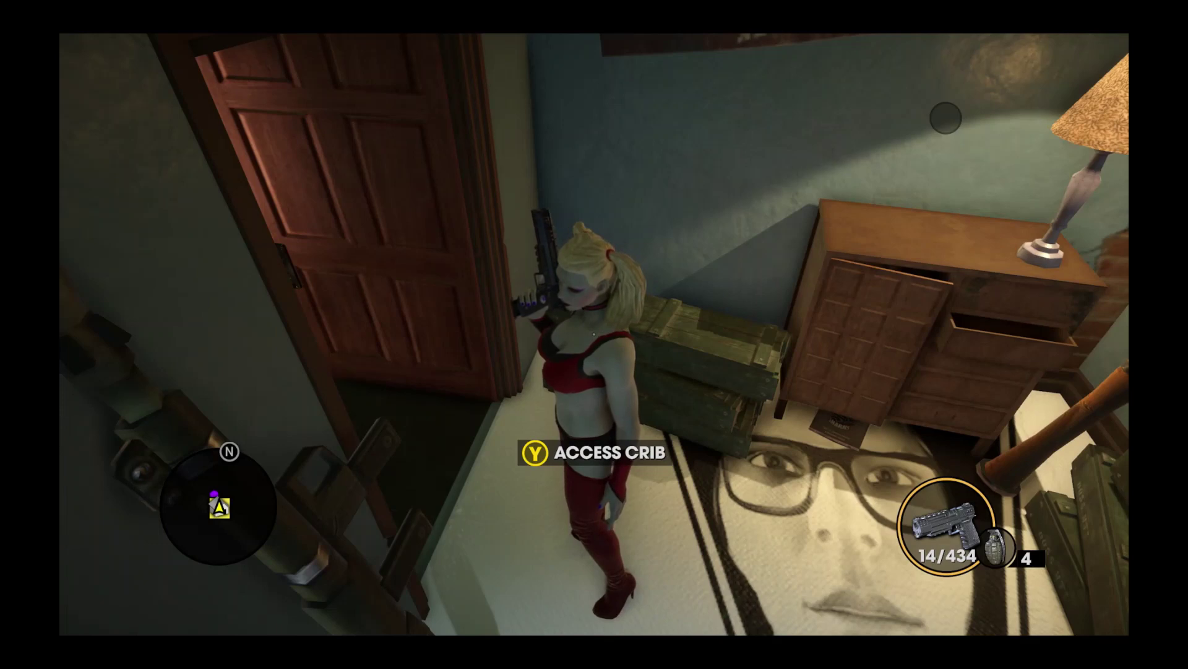